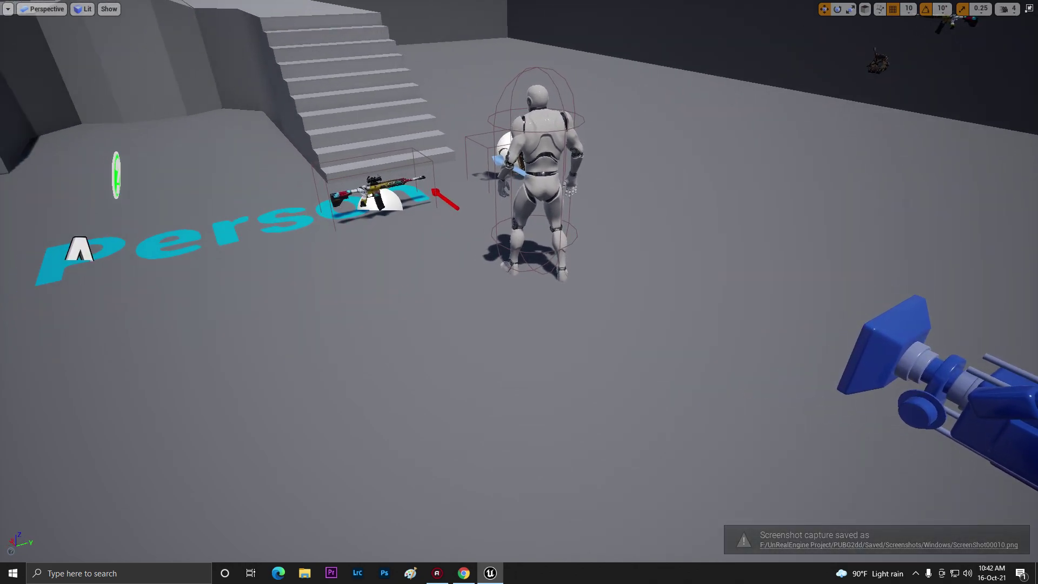
- Start a full-screen play session of the third-person level
{"action": "right_click_drag", "start_coordinate": [520, 293], "coordinate": [487, 341]}
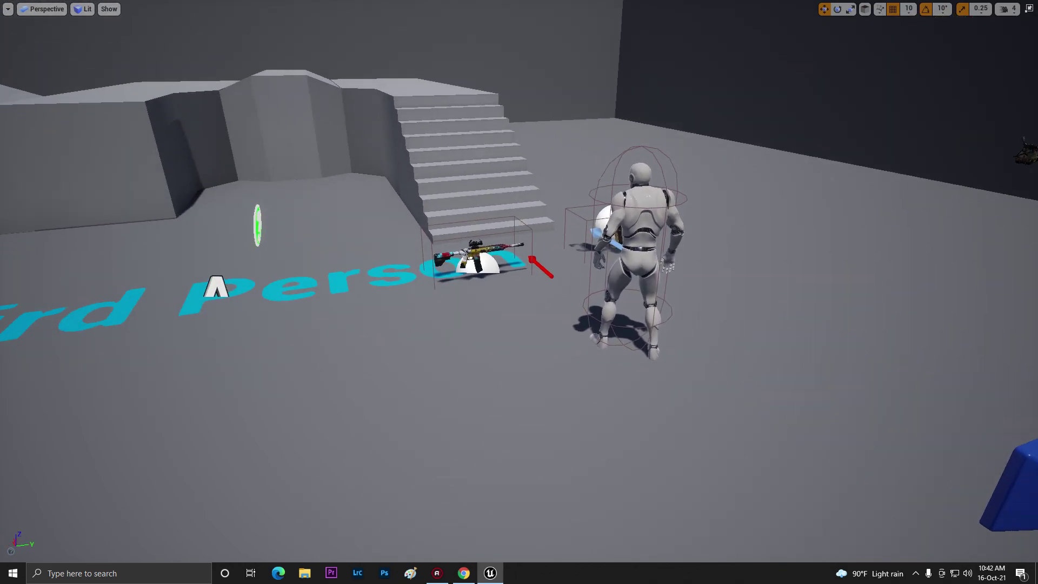
{"action": "key", "text": "F11"}
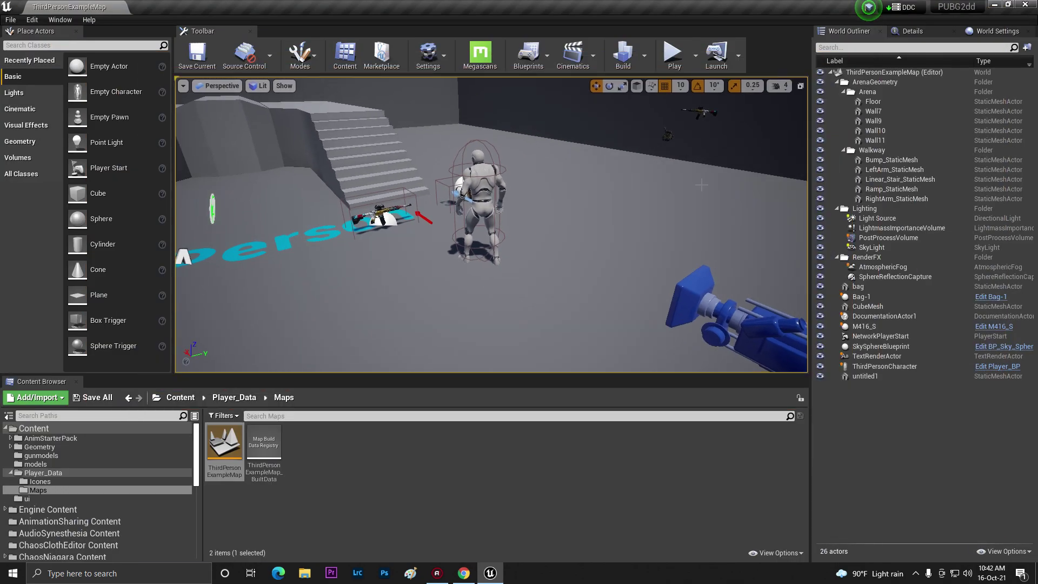
{"action": "left_click", "coordinate": [681, 64]}
{"action": "key", "text": "F11"}
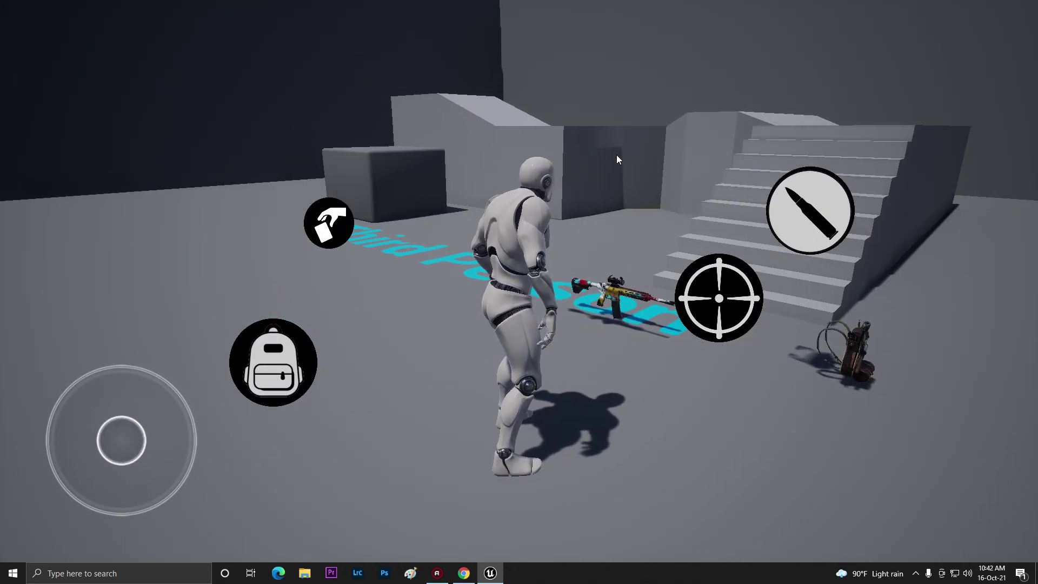
- Pick up the rifle, swing the camera around the character, then end the session back in the editor
{"action": "key", "text": "s"}
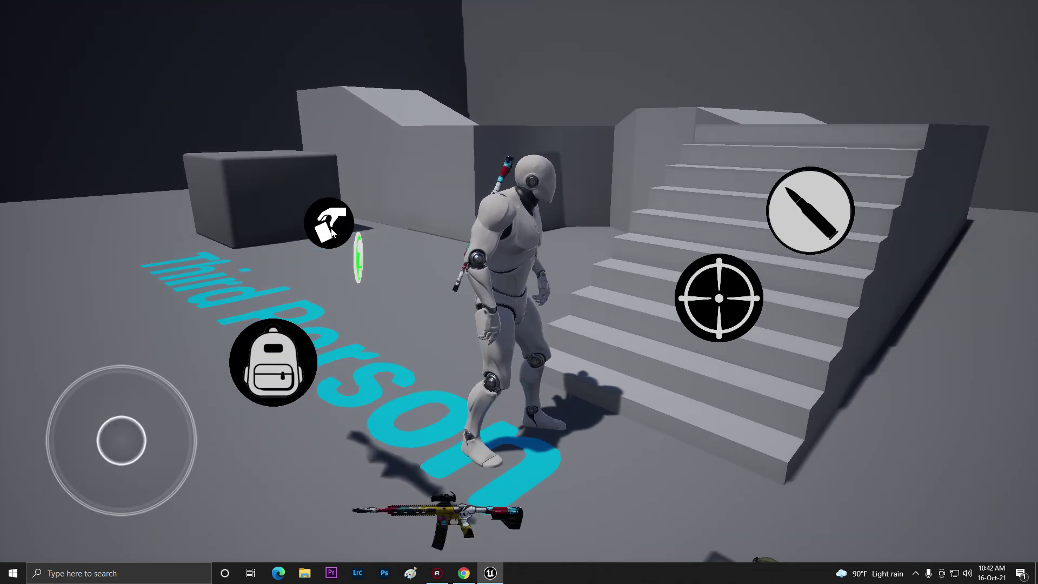
{"action": "left_click_drag", "start_coordinate": [419, 499], "coordinate": [493, 318]}
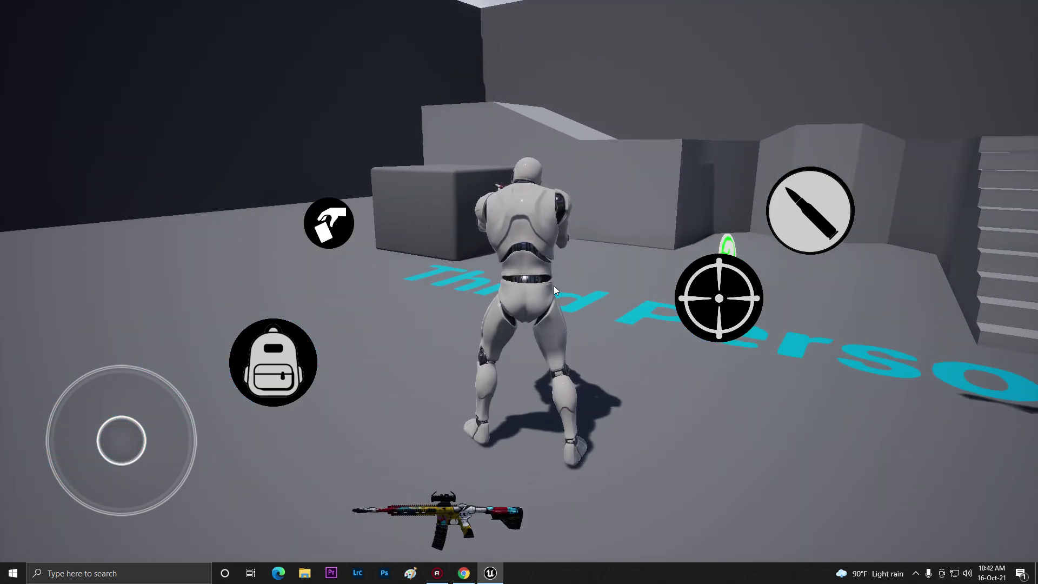
{"action": "key", "text": "Escape"}
{"action": "key", "text": "F11"}
- Open Player_Anima_BP from the Player_Data folder and maximize its editor
{"action": "left_click", "coordinate": [180, 397]}
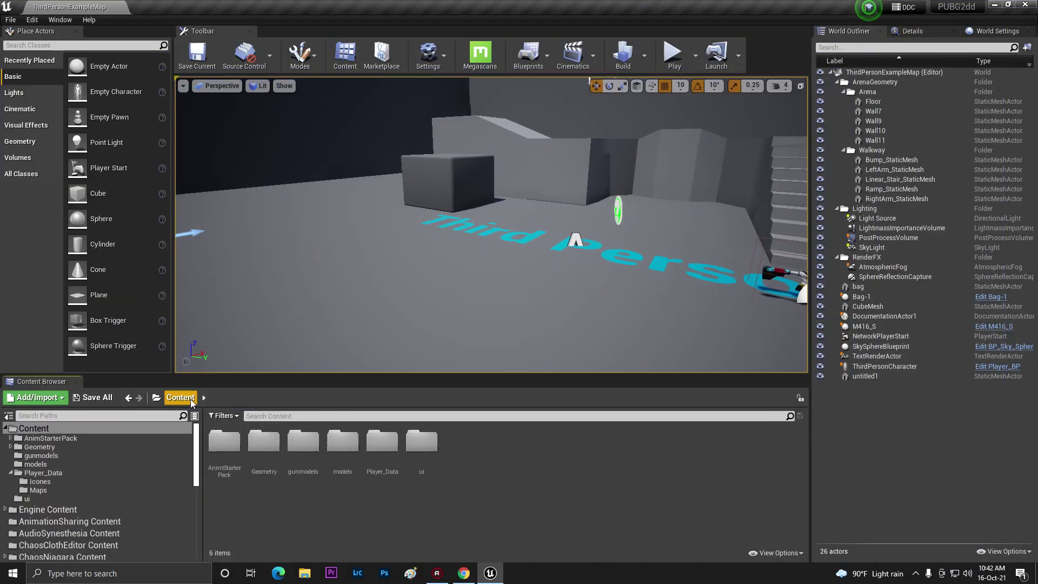
{"action": "double_click", "coordinate": [382, 442]}
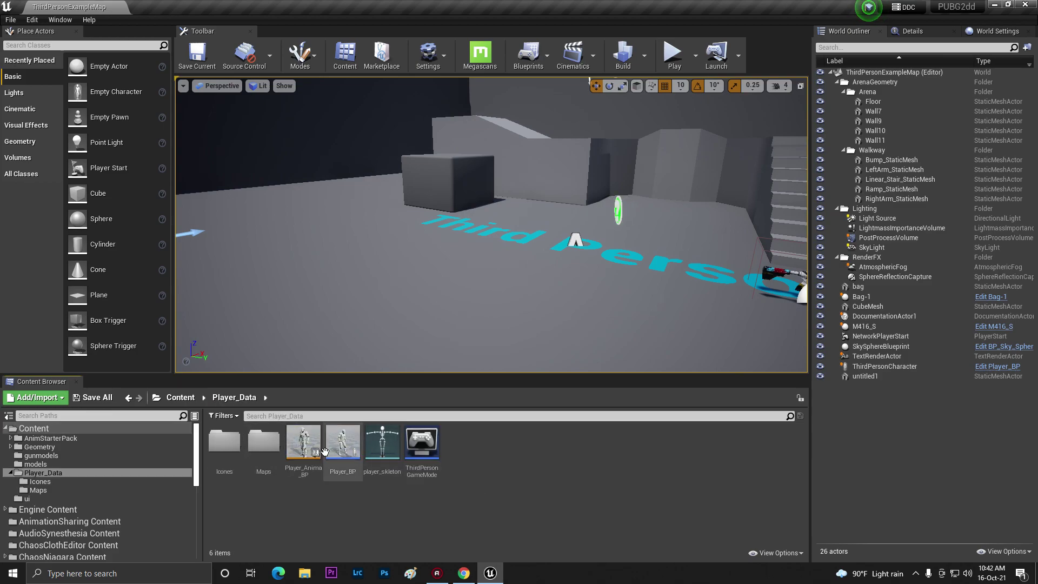
{"action": "double_click", "coordinate": [303, 444]}
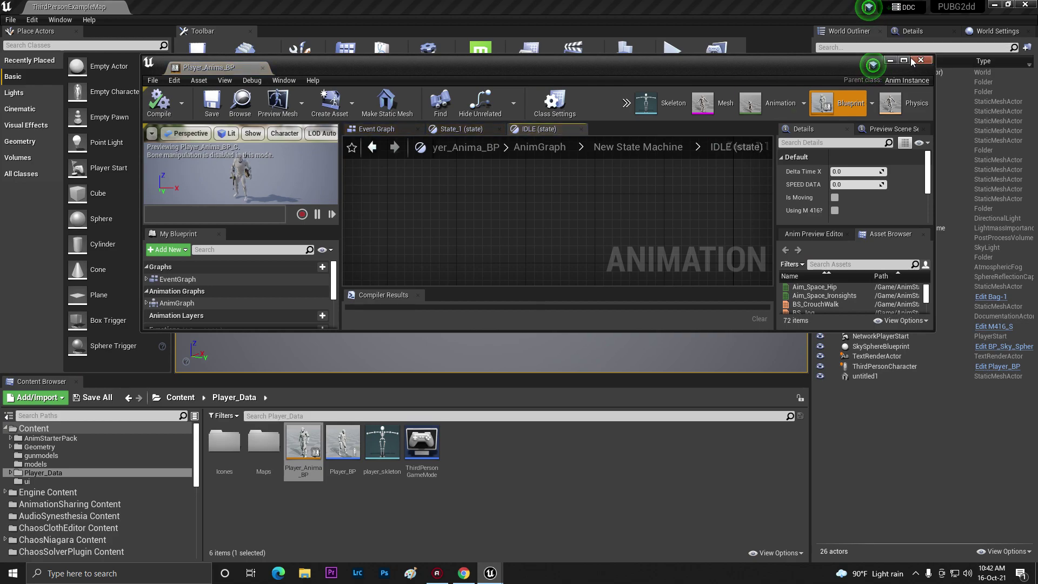
{"action": "left_click", "coordinate": [904, 60]}
- Navigate the AnimGraph to the New State Machine showing the IDLE and no wapen walk states
{"action": "double_click", "coordinate": [603, 297]}
{"action": "double_click", "coordinate": [552, 300]}
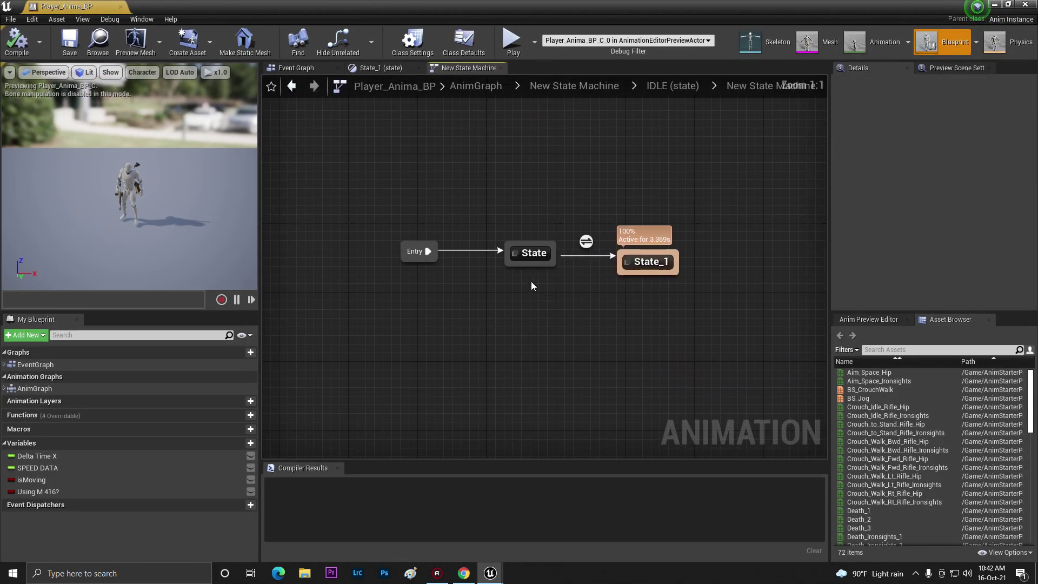
{"action": "right_click_drag", "start_coordinate": [616, 203], "coordinate": [574, 243]}
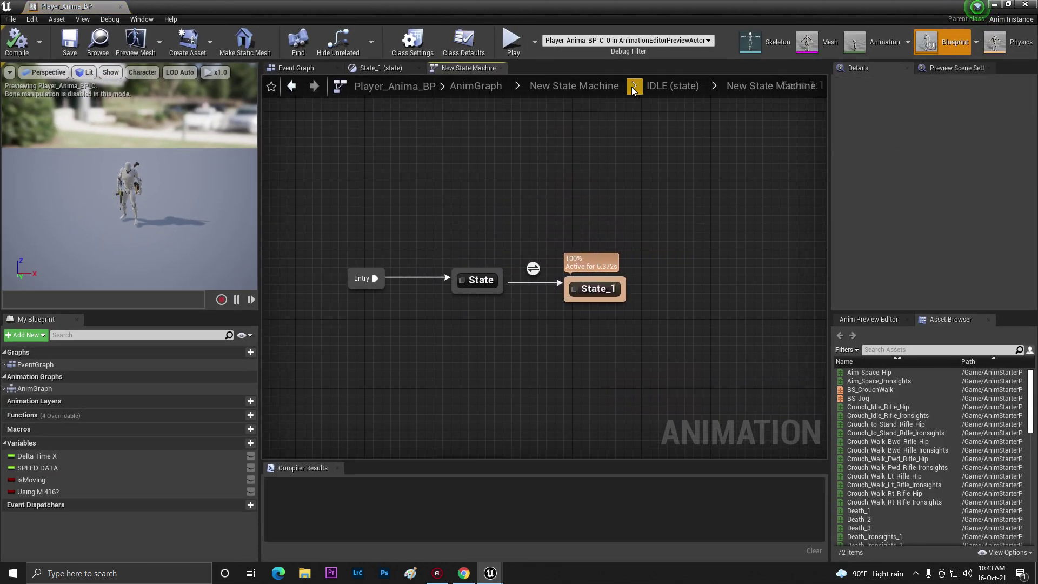
{"action": "left_click", "coordinate": [573, 85]}
{"action": "left_click", "coordinate": [475, 85]}
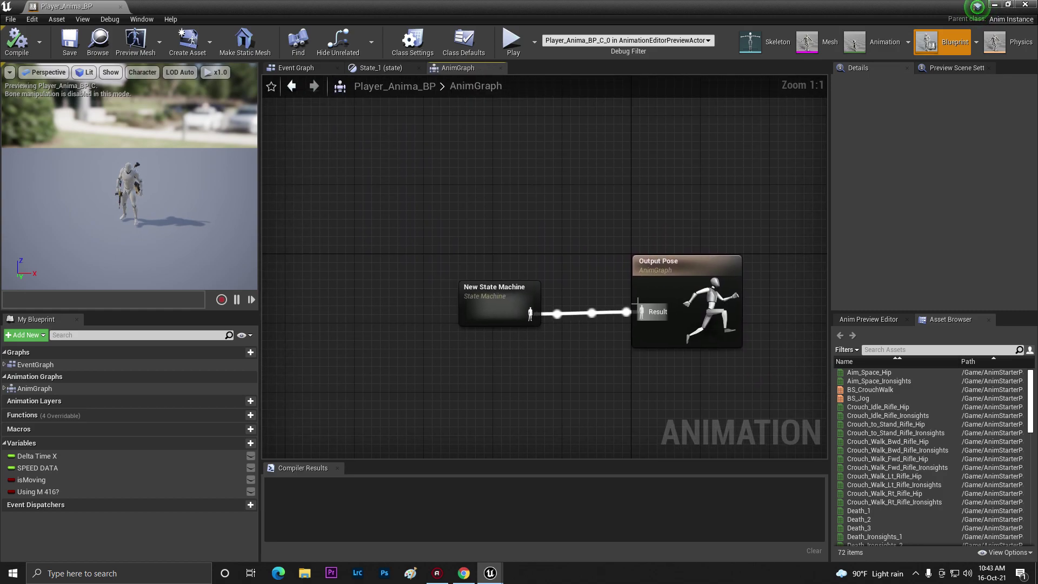
{"action": "double_click", "coordinate": [494, 299]}
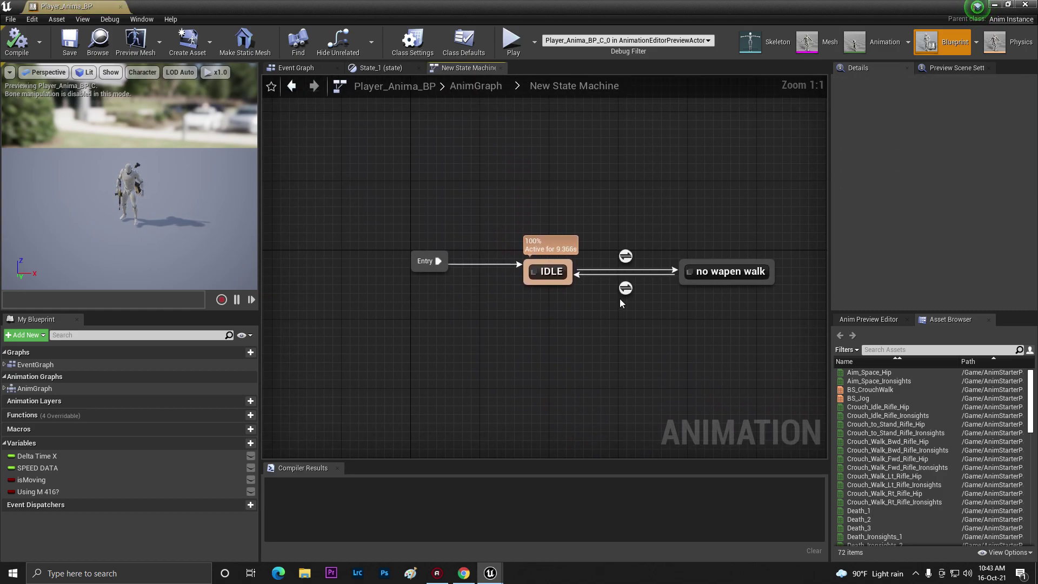
{"action": "right_click_drag", "start_coordinate": [736, 293], "coordinate": [618, 302]}
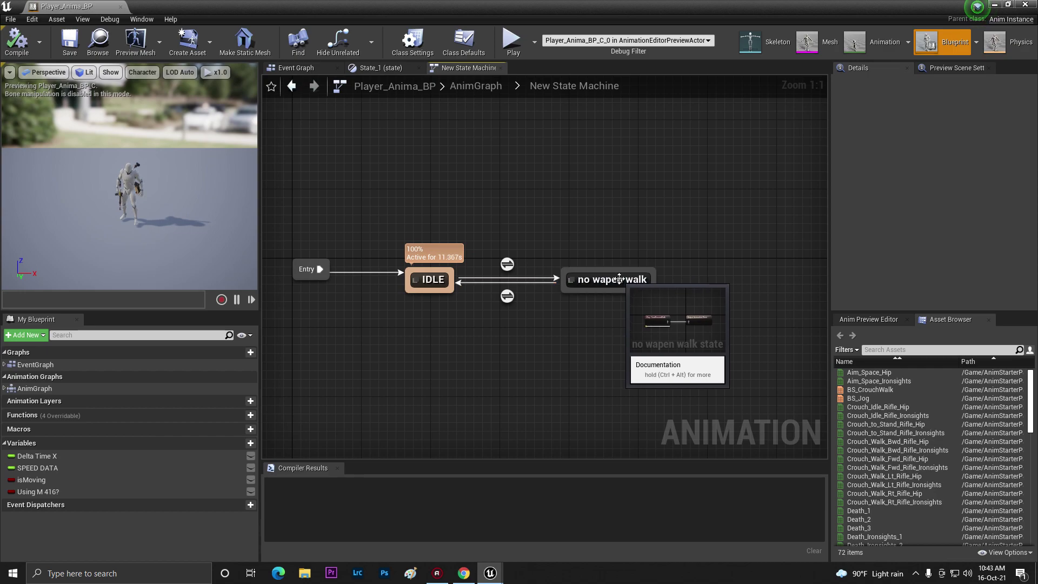
{"action": "right_click_drag", "start_coordinate": [454, 272], "coordinate": [498, 319]}
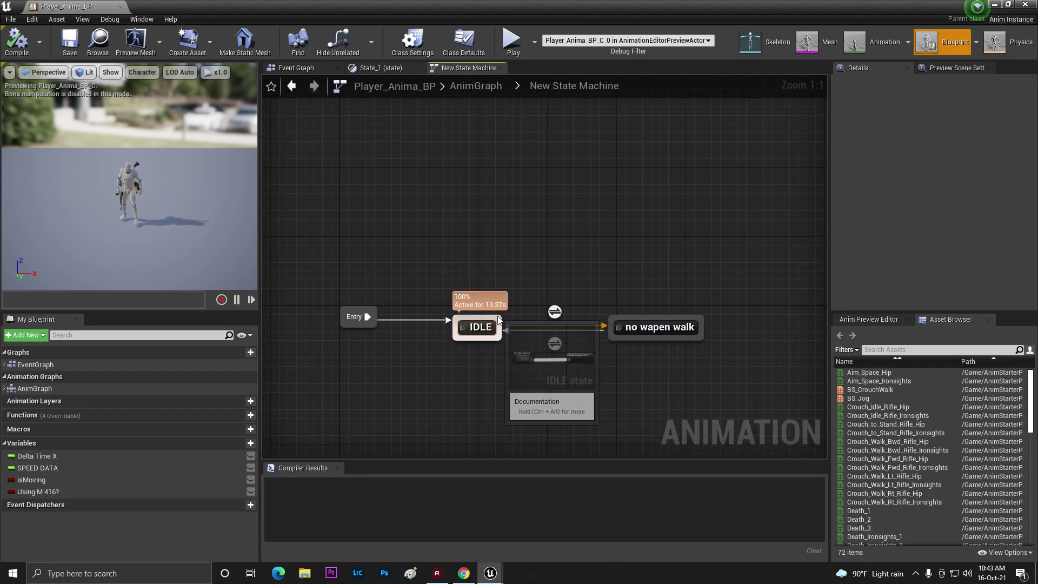
- Add a wapen Walk state with a transition from IDLE and position it above IDLE
{"action": "left_click_drag", "start_coordinate": [498, 319], "coordinate": [535, 204]}
{"action": "left_click", "coordinate": [564, 201]}
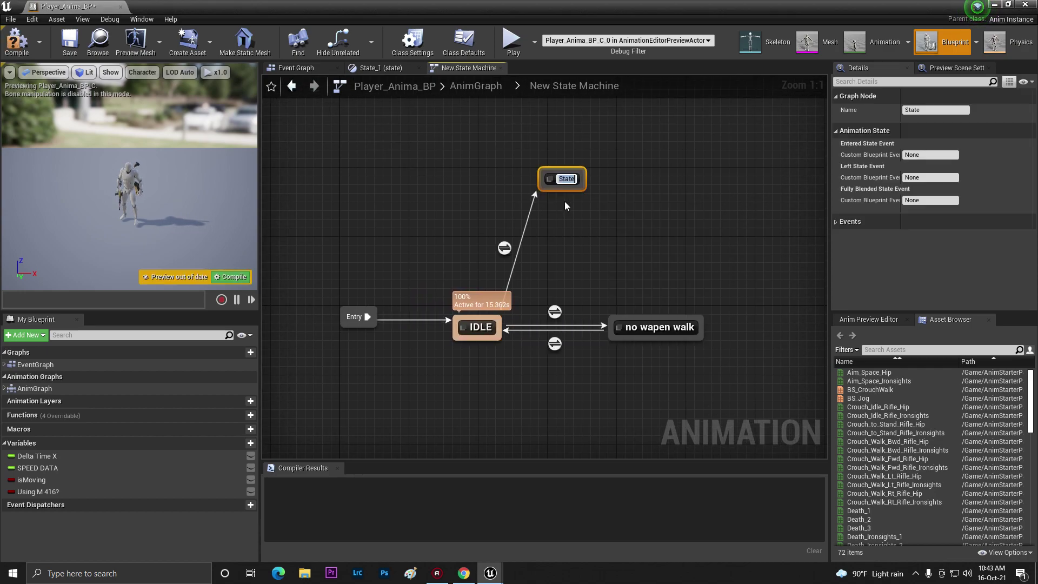
{"action": "key", "text": "BackSpace"}
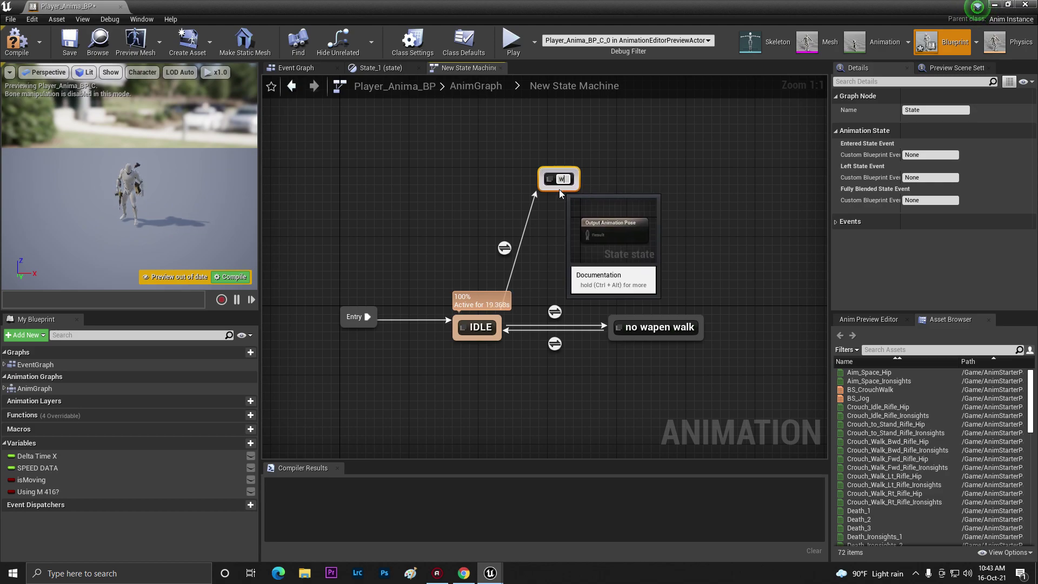
{"action": "type", "text": "wape"}
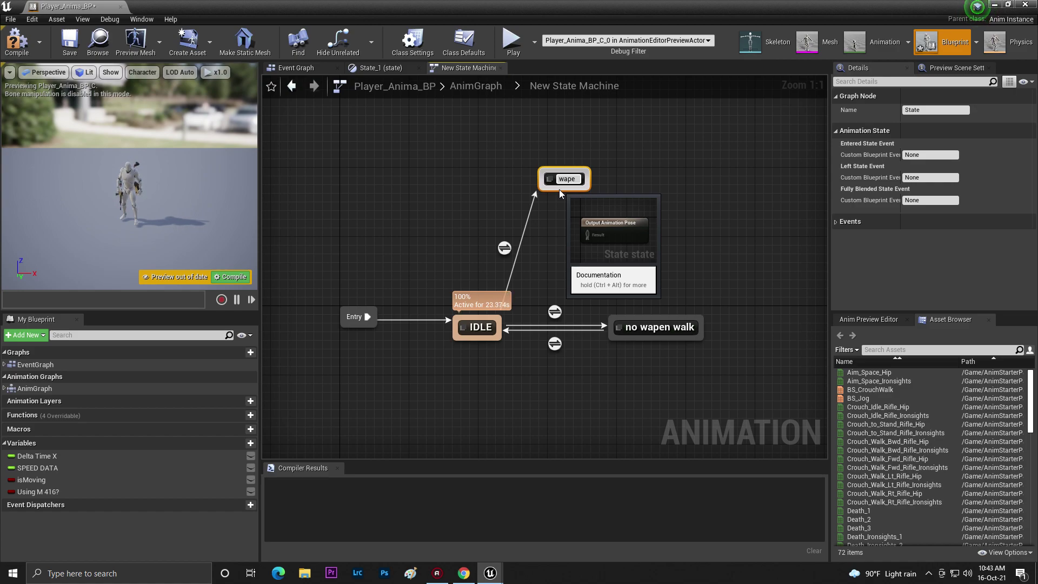
{"action": "type", "text": "n Walk"}
{"action": "key", "text": "Return"}
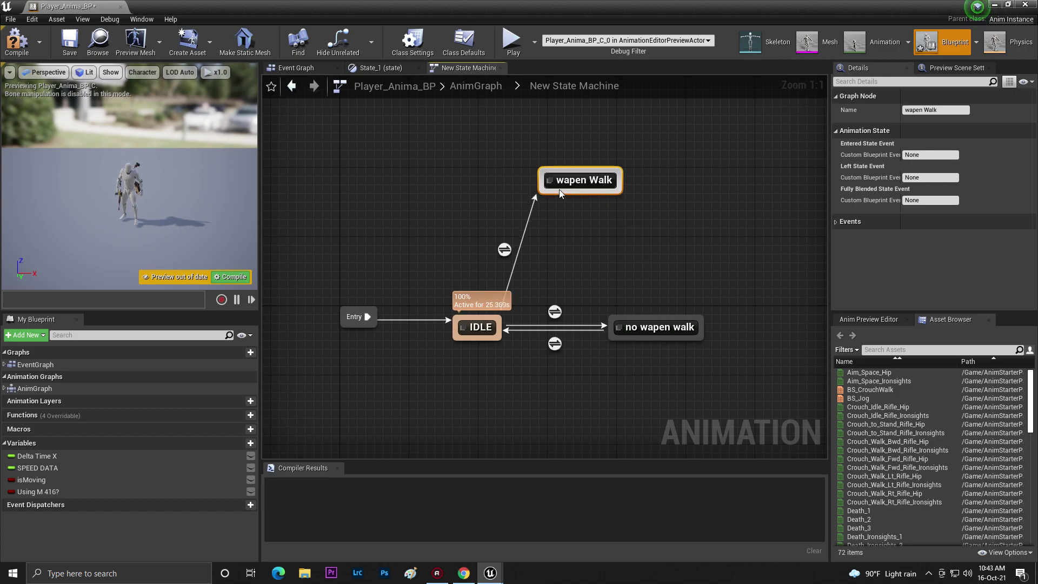
{"action": "left_click_drag", "start_coordinate": [559, 190], "coordinate": [472, 168]}
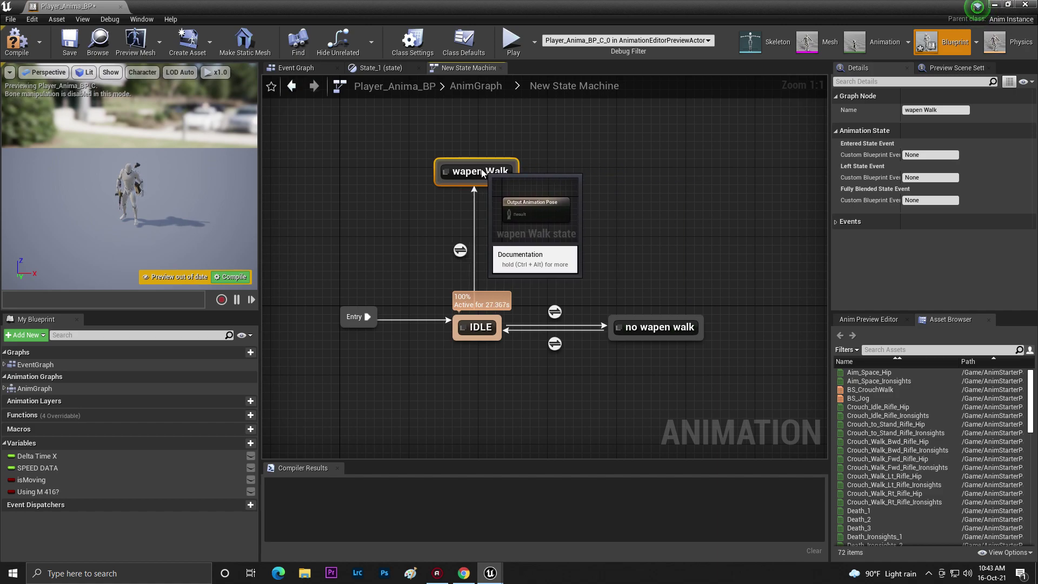
{"action": "mouse_move", "coordinate": [507, 203]}
{"action": "right_mouse_down"}
{"action": "mouse_move", "coordinate": [511, 314]}
{"action": "mouse_move", "coordinate": [489, 203]}
{"action": "right_mouse_up"}
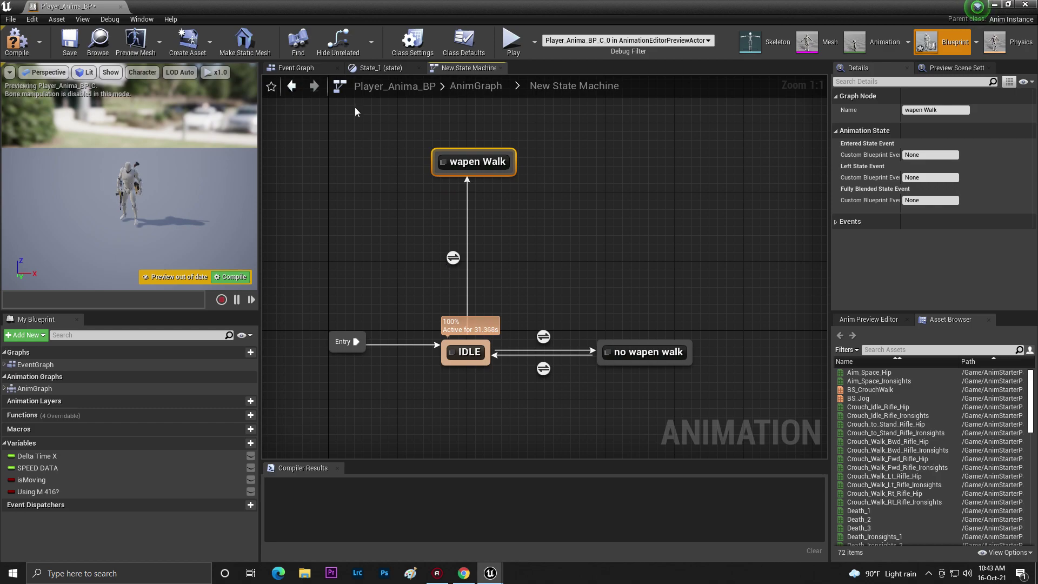
- Glance at the Player_BP event graph, then return to the Player_Anima_BP state machine
{"action": "left_click", "coordinate": [996, 7]}
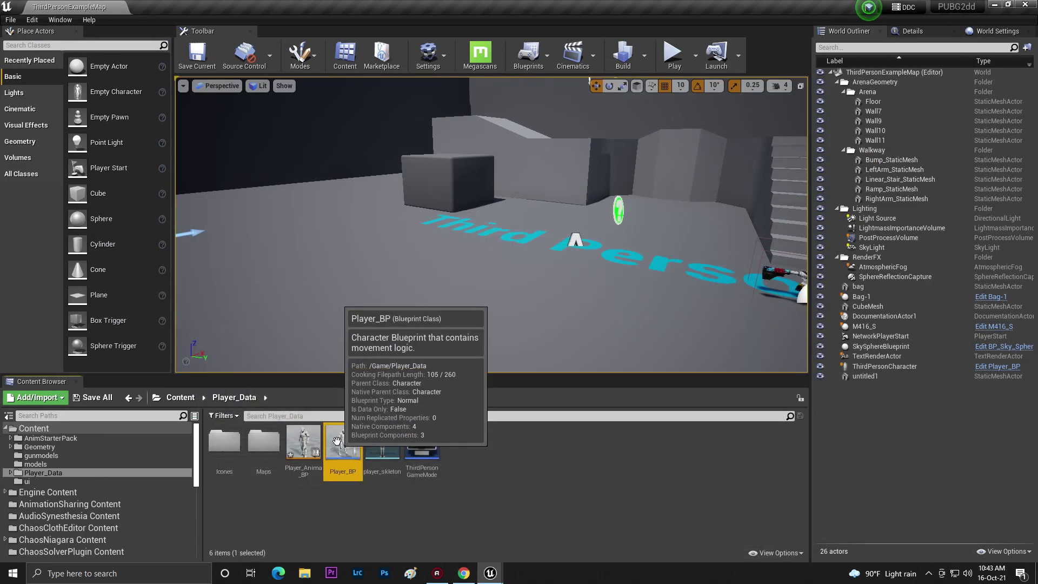
{"action": "double_click", "coordinate": [303, 440]}
{"action": "scroll", "coordinate": [466, 282], "scroll_direction": "down", "scroll_amount": 3}
{"action": "right_click_drag", "start_coordinate": [466, 281], "coordinate": [500, 278]}
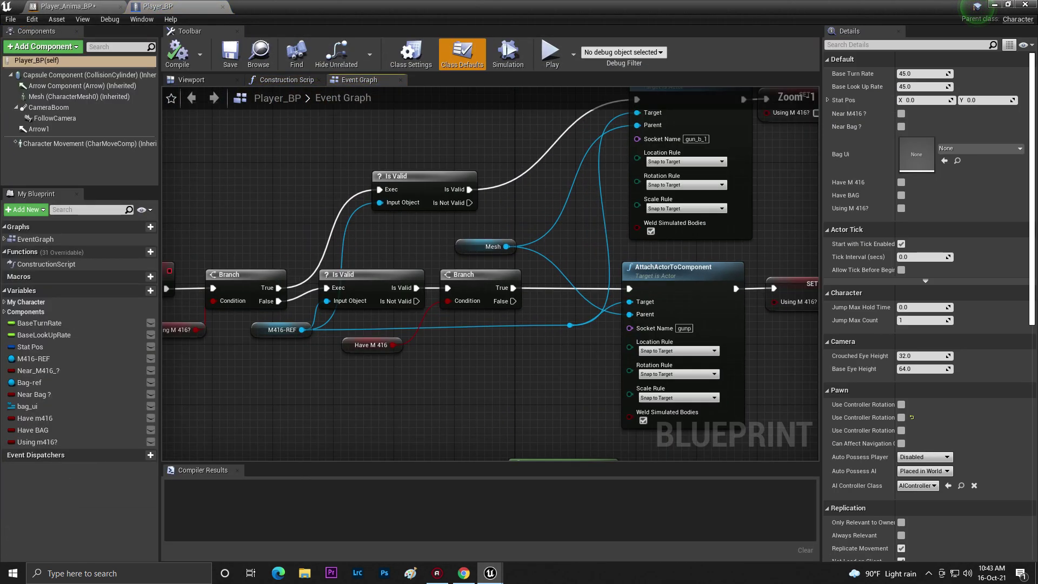
{"action": "left_click", "coordinate": [69, 7]}
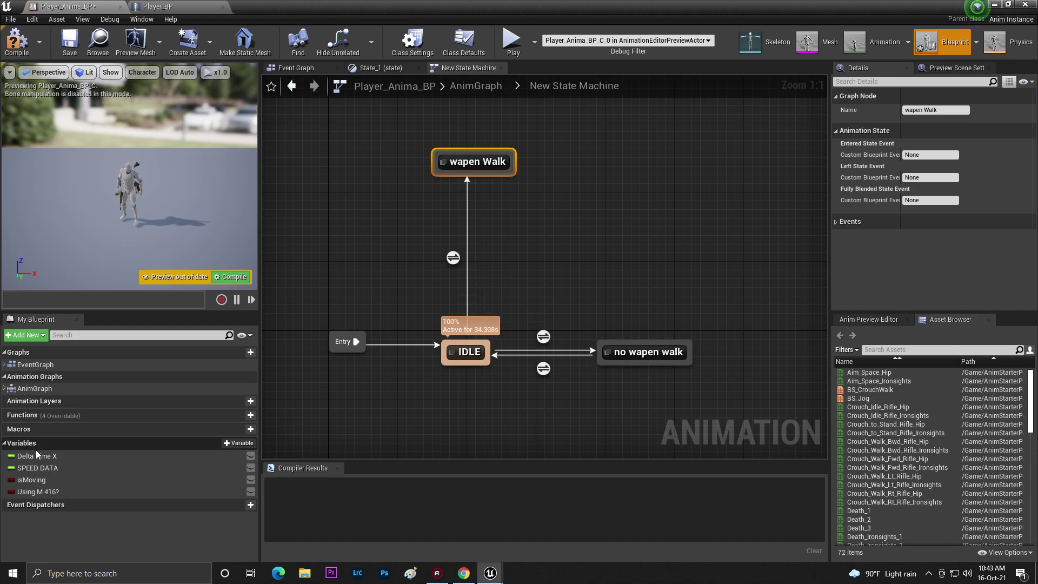
- Build the IDLE-to-wapen Walk rule from Is Moving AND Using M 416?
{"action": "double_click", "coordinate": [455, 262]}
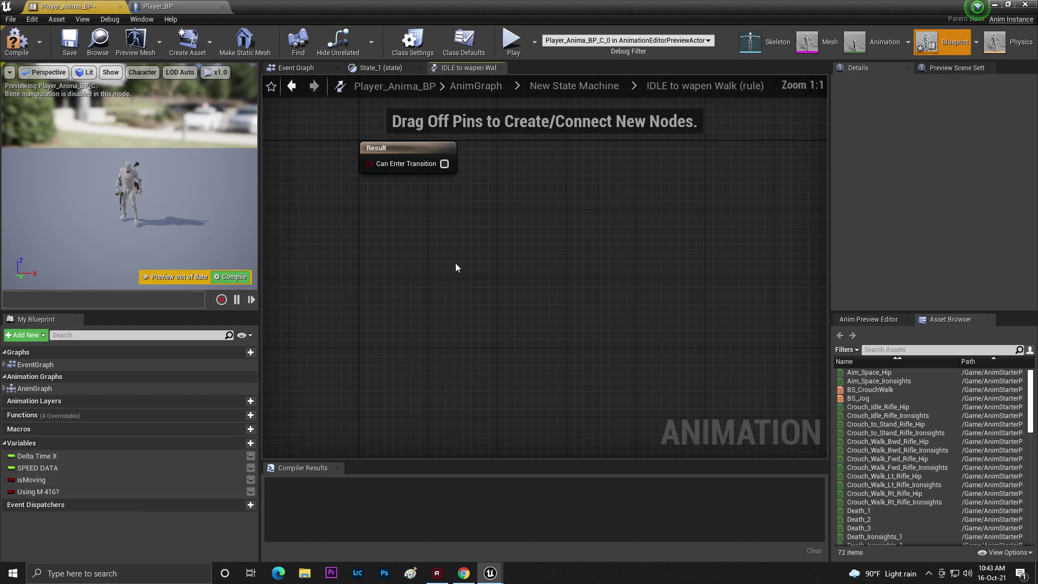
{"action": "right_click_drag", "start_coordinate": [455, 263], "coordinate": [476, 325]}
{"action": "mouse_move", "coordinate": [47, 480]}
{"action": "left_mouse_down"}
{"action": "mouse_move", "coordinate": [361, 236]}
{"action": "mouse_move", "coordinate": [382, 261]}
{"action": "mouse_move", "coordinate": [428, 237]}
{"action": "left_mouse_up"}
{"action": "left_click", "coordinate": [377, 250]}
{"action": "left_click", "coordinate": [383, 268]}
{"action": "type", "text": "and"}
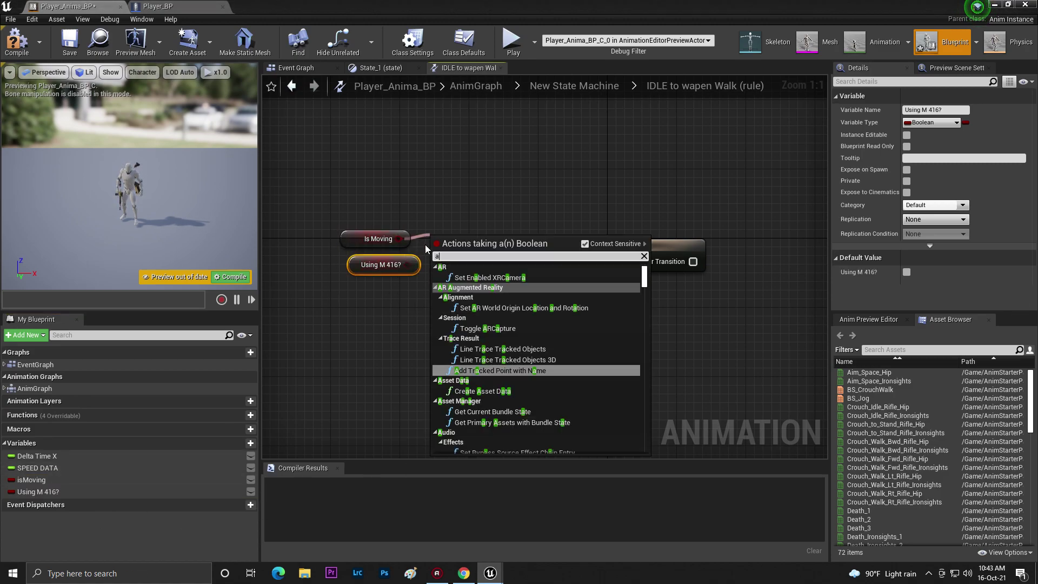
{"action": "left_click", "coordinate": [480, 360]}
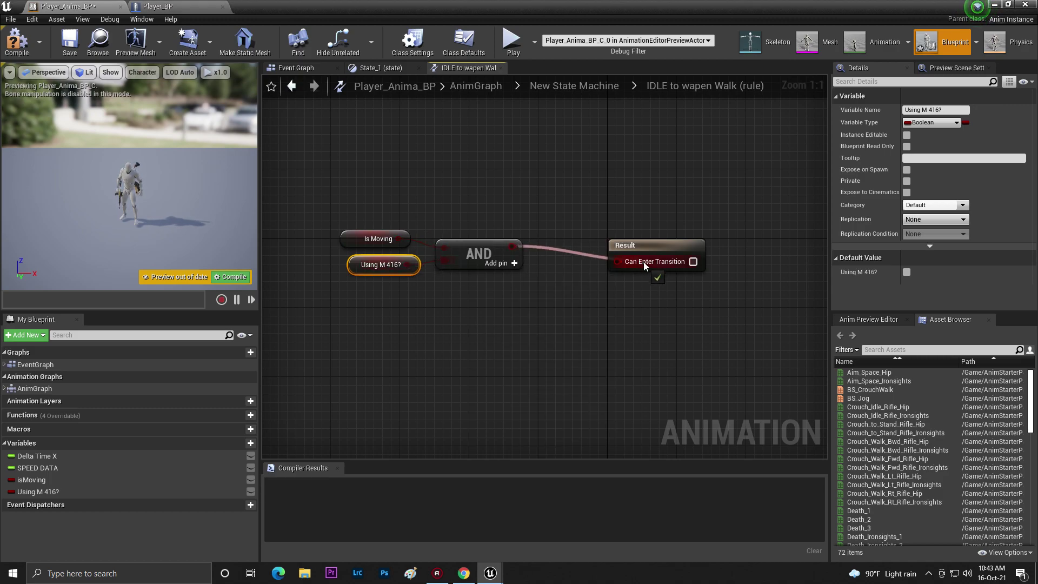
{"action": "left_click_drag", "start_coordinate": [644, 247], "coordinate": [630, 229]}
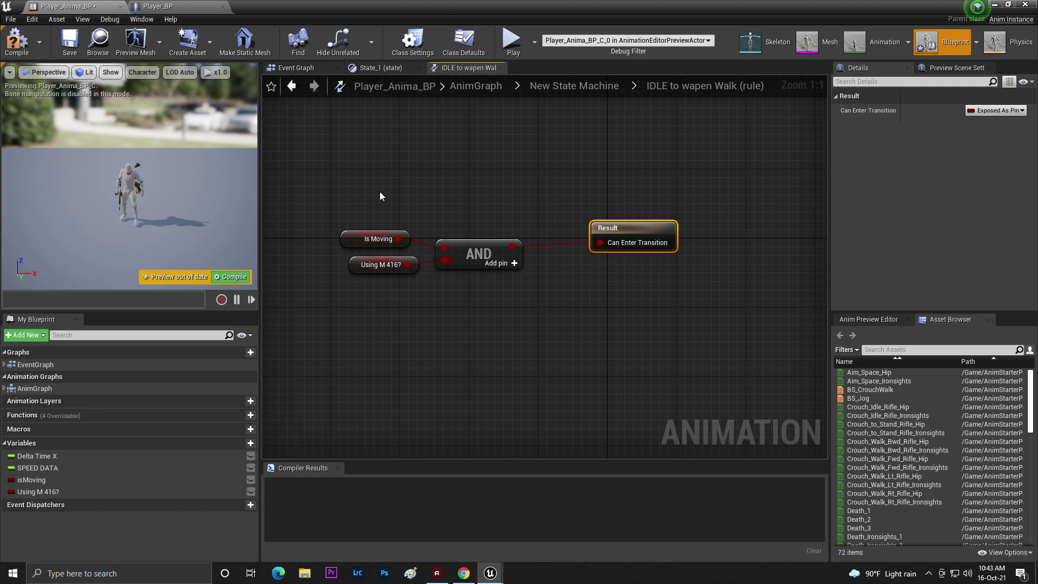
- Copy the Is Moving, Using M 416? and AND nodes and go back to the state machine overview
{"action": "left_click_drag", "start_coordinate": [380, 193], "coordinate": [461, 289]}
{"action": "right_click", "coordinate": [478, 259]}
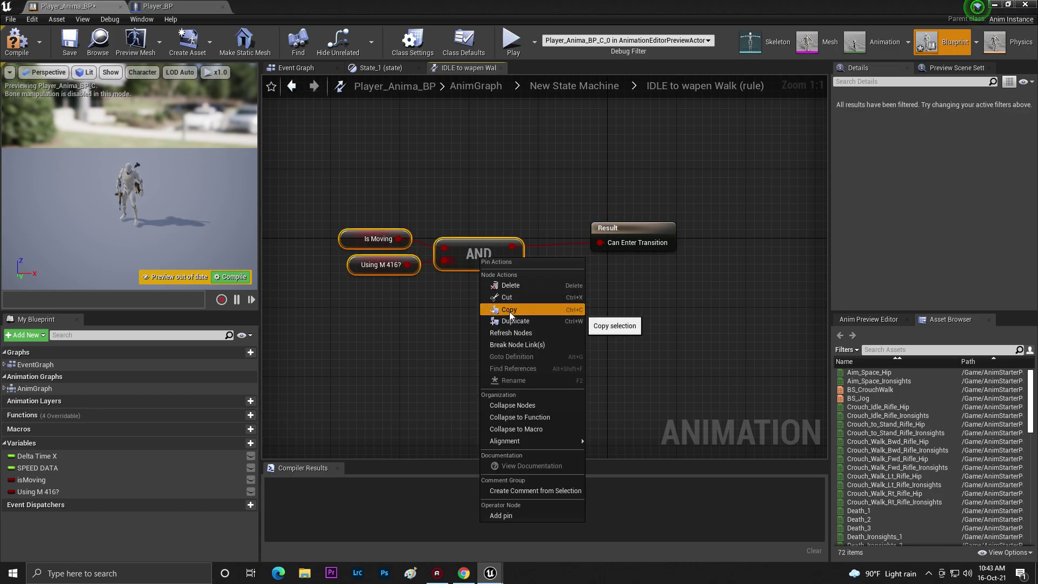
{"action": "left_click", "coordinate": [509, 312]}
{"action": "left_click", "coordinate": [574, 86]}
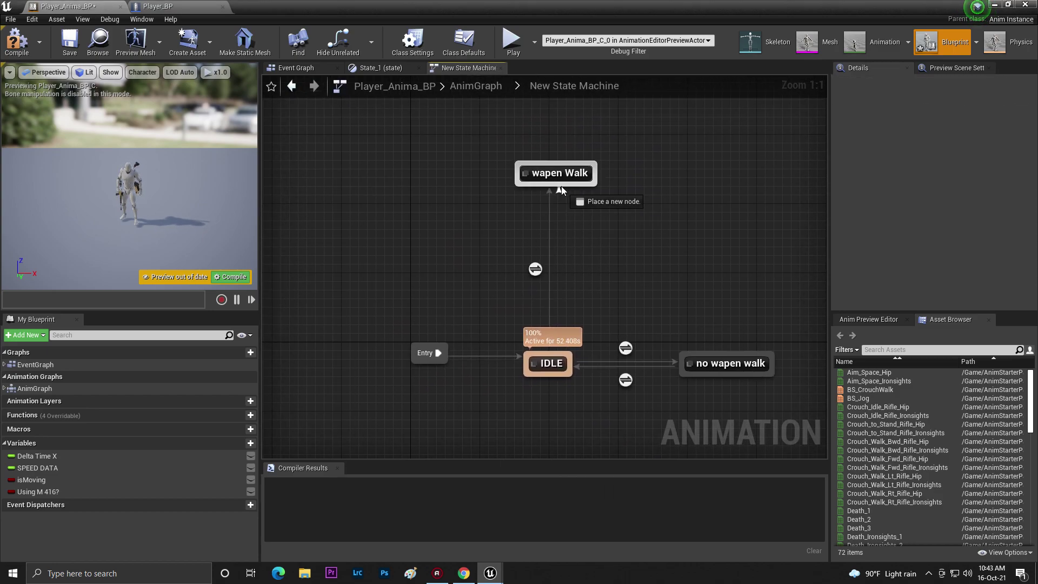
- Create the wapen Walk-to-IDLE transition and give its rule the pasted condition nodes followed by a NOT node
{"action": "left_click_drag", "start_coordinate": [561, 186], "coordinate": [554, 346]}
{"action": "double_click", "coordinate": [560, 295]}
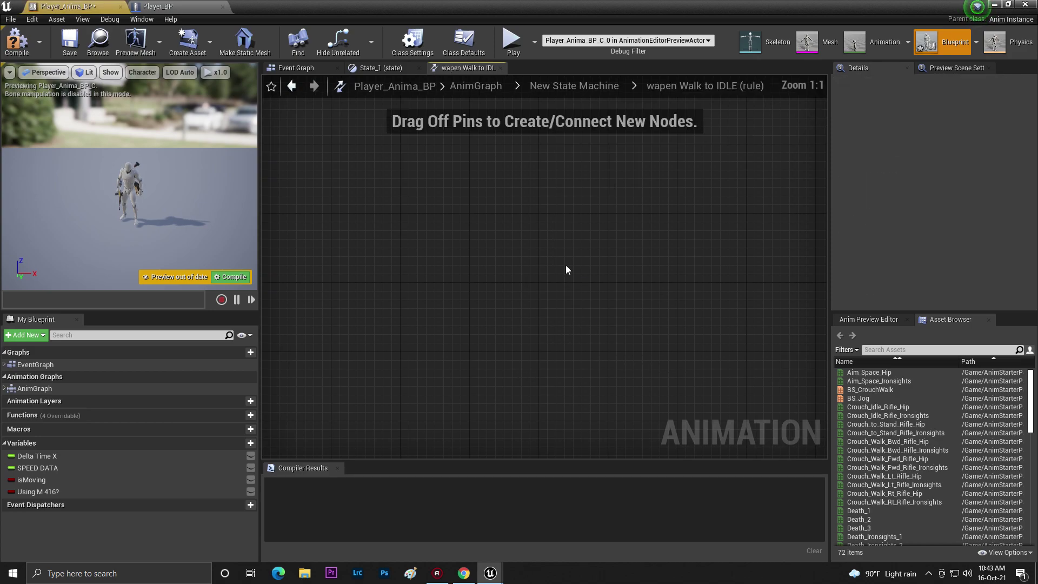
{"action": "key", "text": "ctrl+v"}
{"action": "mouse_move", "coordinate": [473, 273]}
{"action": "left_mouse_down"}
{"action": "mouse_move", "coordinate": [442, 299]}
{"action": "mouse_move", "coordinate": [450, 292]}
{"action": "left_mouse_up"}
{"action": "type", "text": "not"}
{"action": "key", "text": "Return"}
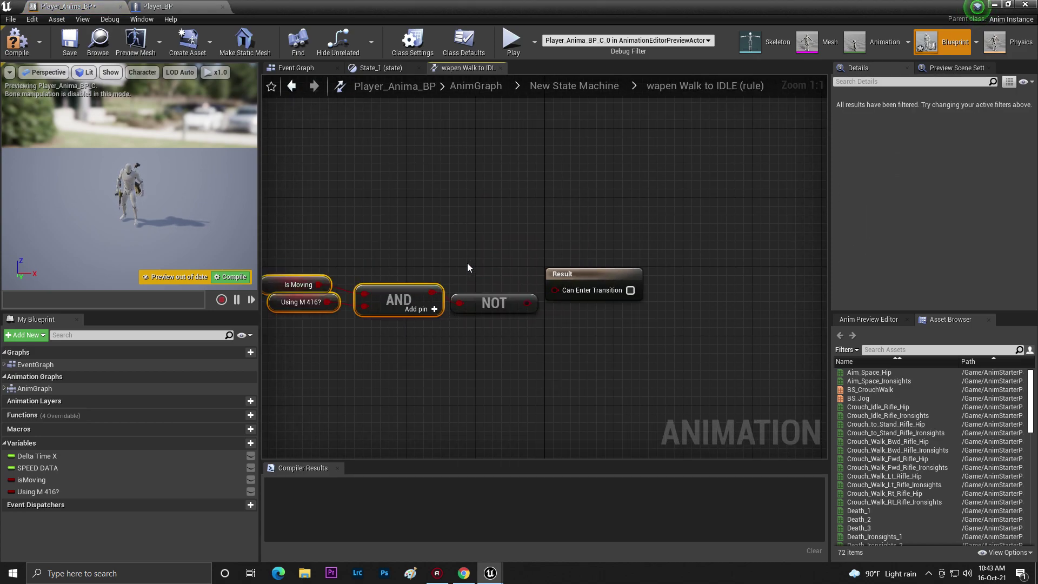
{"action": "left_click", "coordinate": [525, 302]}
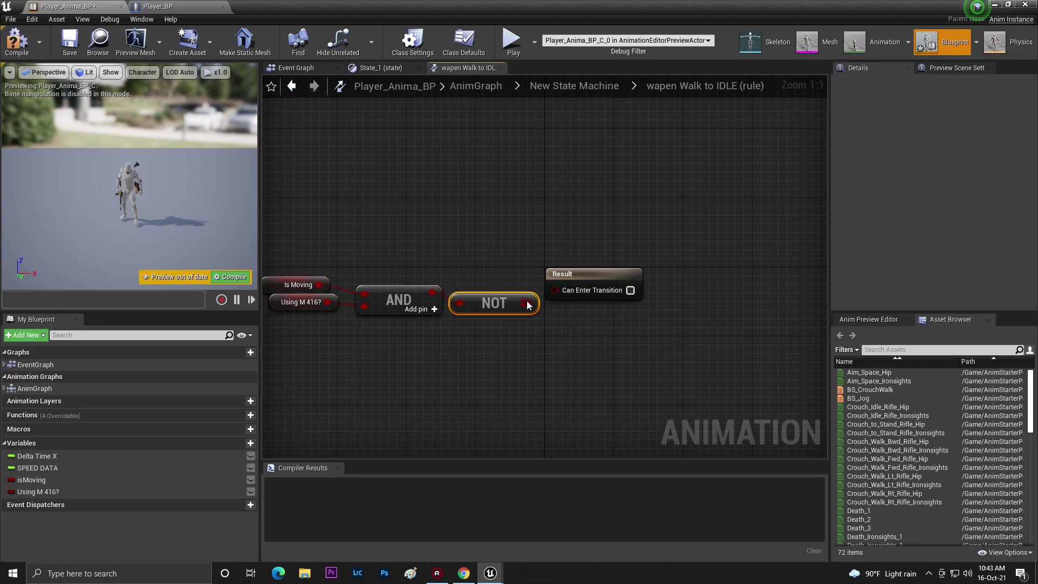
- Wire Walk_Fwd_Rifle_Ironsights to the wapen Walk output pose, compile, and close the editor
{"action": "left_click", "coordinate": [574, 86]}
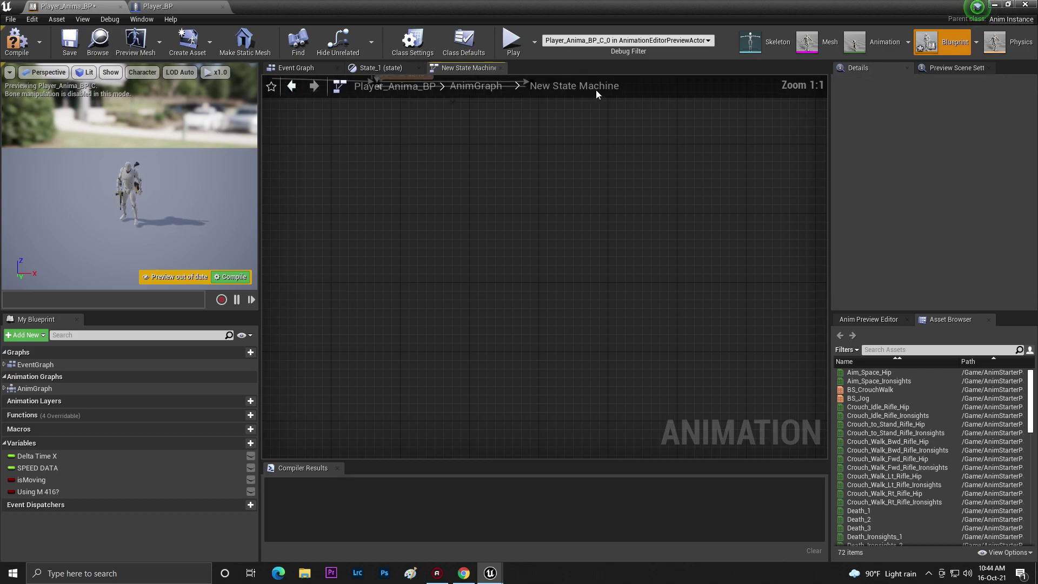
{"action": "double_click", "coordinate": [558, 172]}
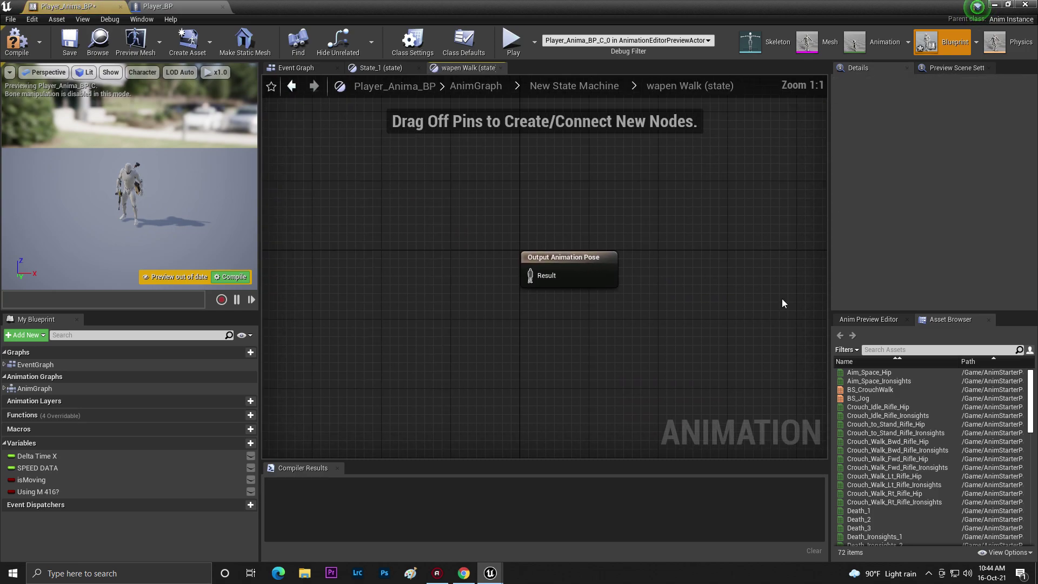
{"action": "type", "text": "wa"}
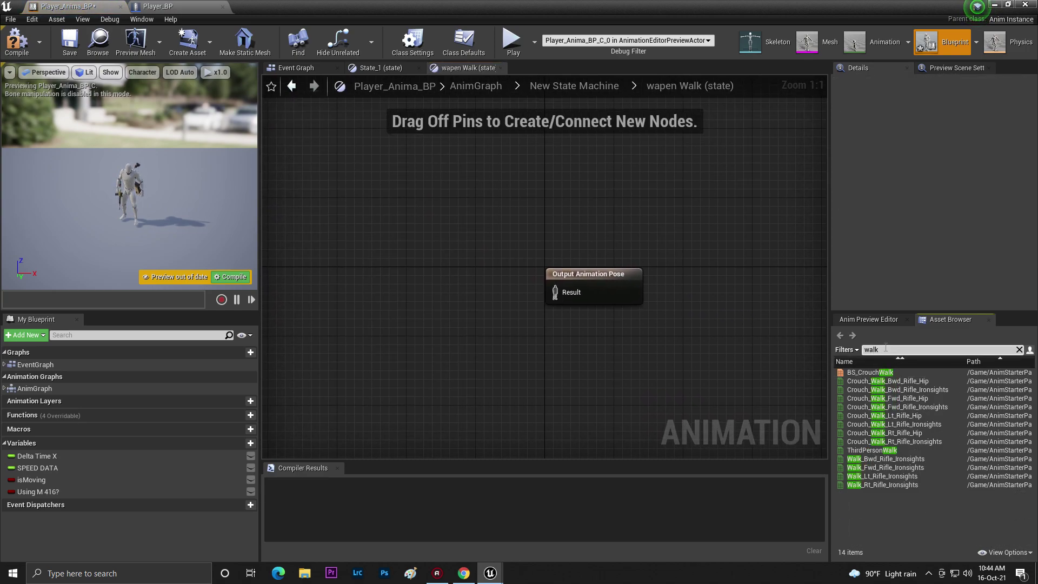
{"action": "mouse_move", "coordinate": [885, 459]}
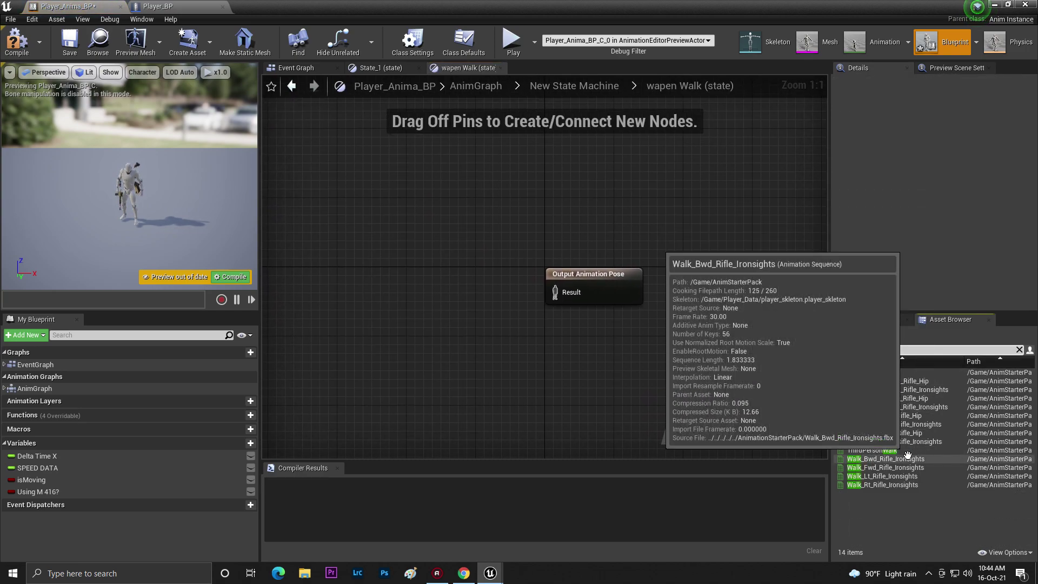
{"action": "left_click_drag", "start_coordinate": [883, 467], "coordinate": [403, 276]}
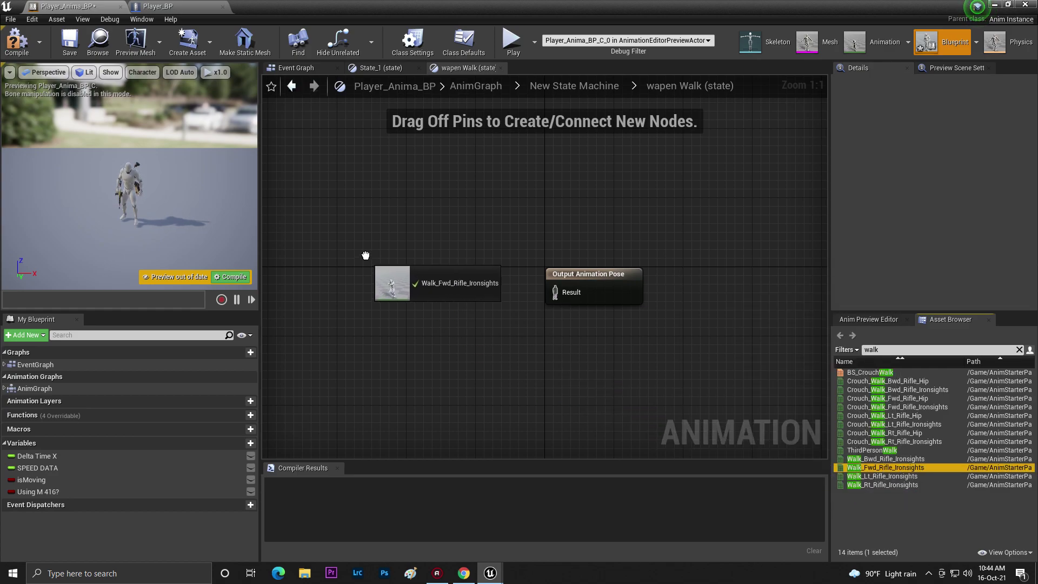
{"action": "left_click_drag", "start_coordinate": [365, 255], "coordinate": [366, 256]}
{"action": "left_click_drag", "start_coordinate": [570, 298], "coordinate": [571, 293]}
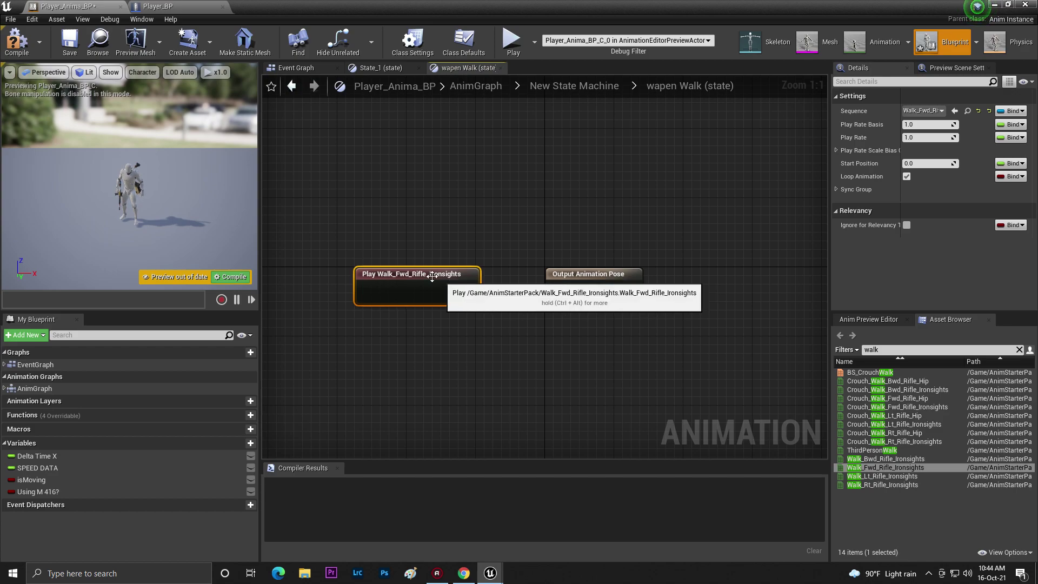
{"action": "left_click", "coordinate": [17, 40]}
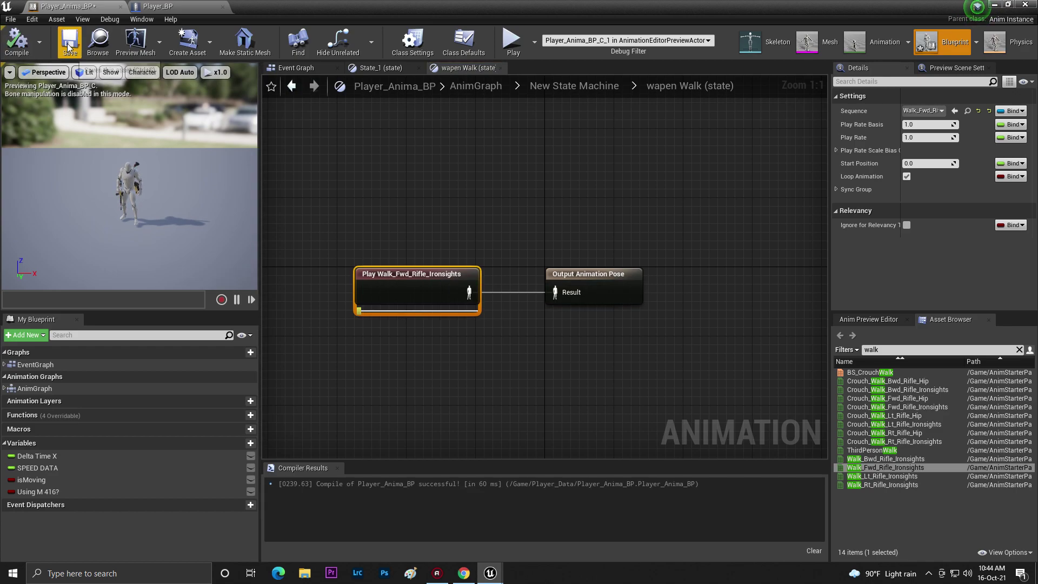
{"action": "left_click", "coordinate": [996, 5]}
- Play the level, walk and aim the rifle around the stairs, then stop the session
{"action": "left_click", "coordinate": [671, 57]}
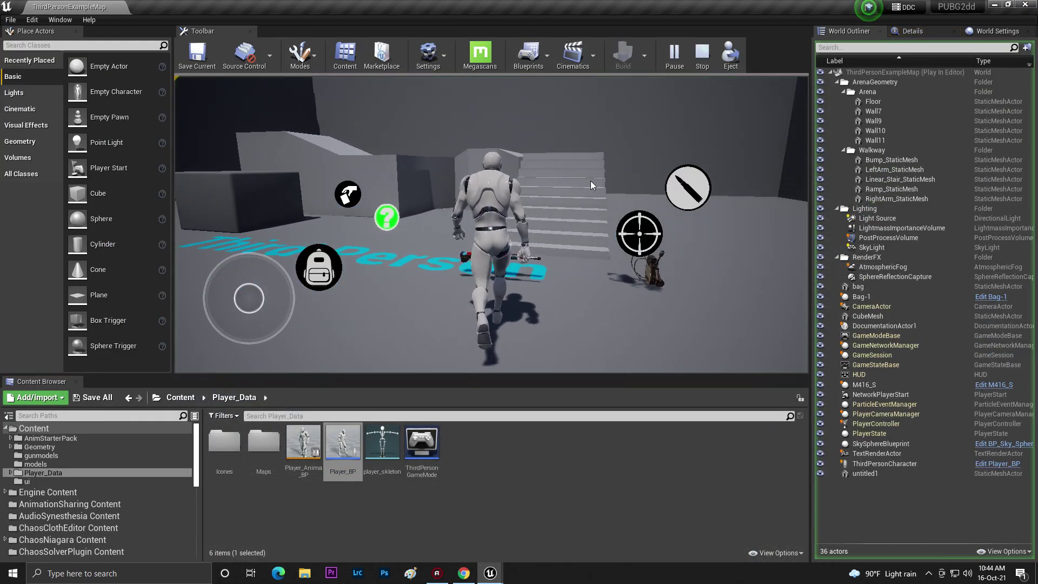
{"action": "mouse_move", "coordinate": [499, 221]}
{"action": "left_mouse_down"}
{"action": "mouse_move", "coordinate": [598, 250]}
{"action": "mouse_move", "coordinate": [542, 205]}
{"action": "mouse_move", "coordinate": [439, 204]}
{"action": "mouse_move", "coordinate": [663, 204]}
{"action": "mouse_move", "coordinate": [570, 205]}
{"action": "mouse_move", "coordinate": [466, 225]}
{"action": "mouse_move", "coordinate": [591, 197]}
{"action": "mouse_move", "coordinate": [690, 215]}
{"action": "mouse_move", "coordinate": [682, 224]}
{"action": "mouse_move", "coordinate": [655, 225]}
{"action": "mouse_move", "coordinate": [742, 189]}
{"action": "mouse_move", "coordinate": [717, 198]}
{"action": "mouse_move", "coordinate": [623, 166]}
{"action": "mouse_move", "coordinate": [644, 156]}
{"action": "mouse_move", "coordinate": [611, 163]}
{"action": "mouse_move", "coordinate": [707, 161]}
{"action": "left_mouse_up"}
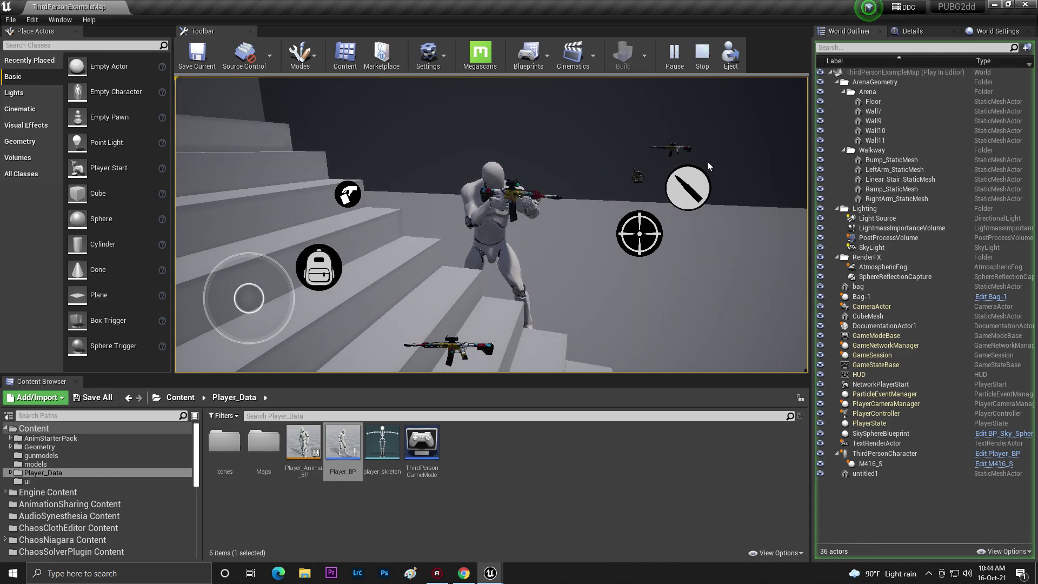
{"action": "key", "text": "a"}
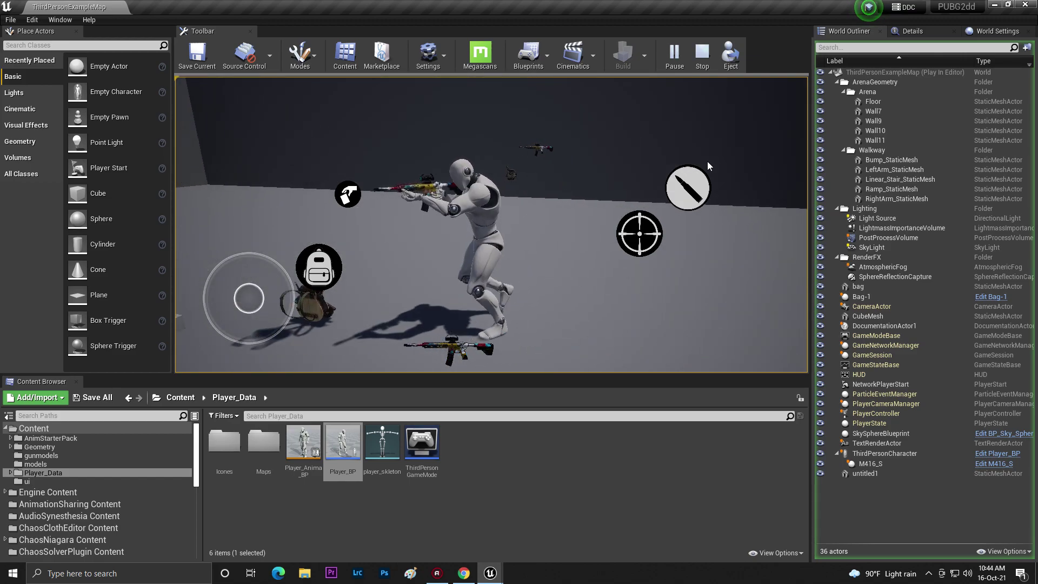
{"action": "mouse_move", "coordinate": [707, 162]}
{"action": "left_mouse_down"}
{"action": "mouse_move", "coordinate": [714, 182]}
{"action": "mouse_move", "coordinate": [513, 131]}
{"action": "mouse_move", "coordinate": [415, 132]}
{"action": "mouse_move", "coordinate": [581, 139]}
{"action": "left_mouse_up"}
{"action": "key", "text": "w"}
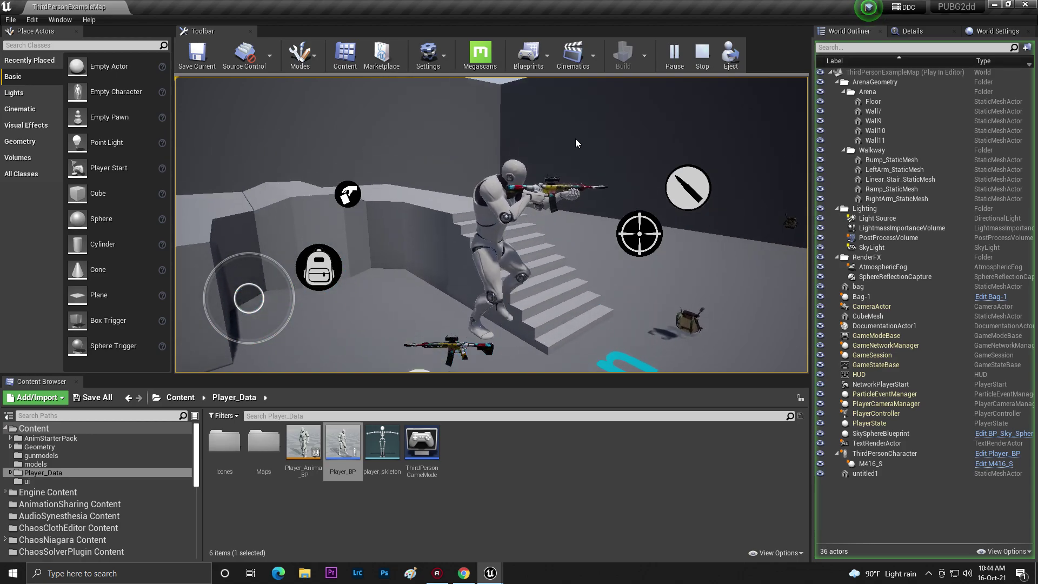
{"action": "key", "text": "Escape"}
- Review the Player_Anima_BP state machine overview and the Player_BP event graph
{"action": "double_click", "coordinate": [342, 442]}
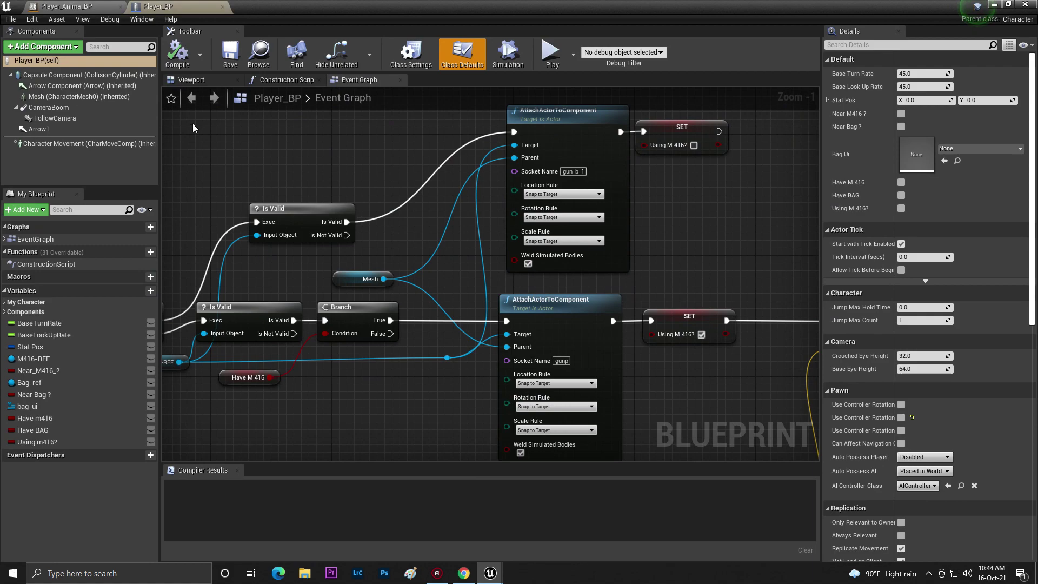
{"action": "left_click", "coordinate": [183, 66]}
{"action": "left_click", "coordinate": [65, 6]}
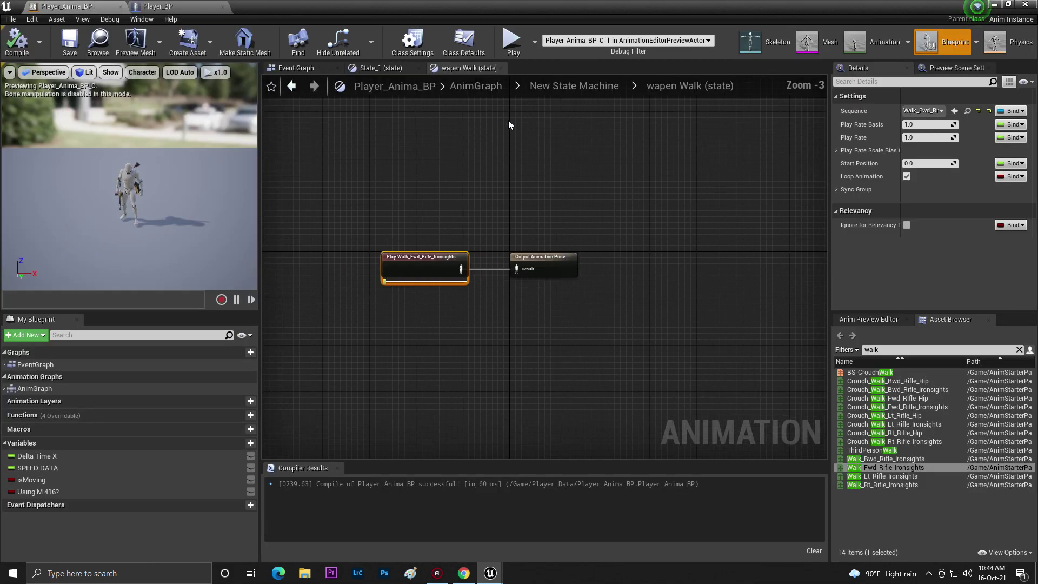
{"action": "left_click", "coordinate": [558, 88]}
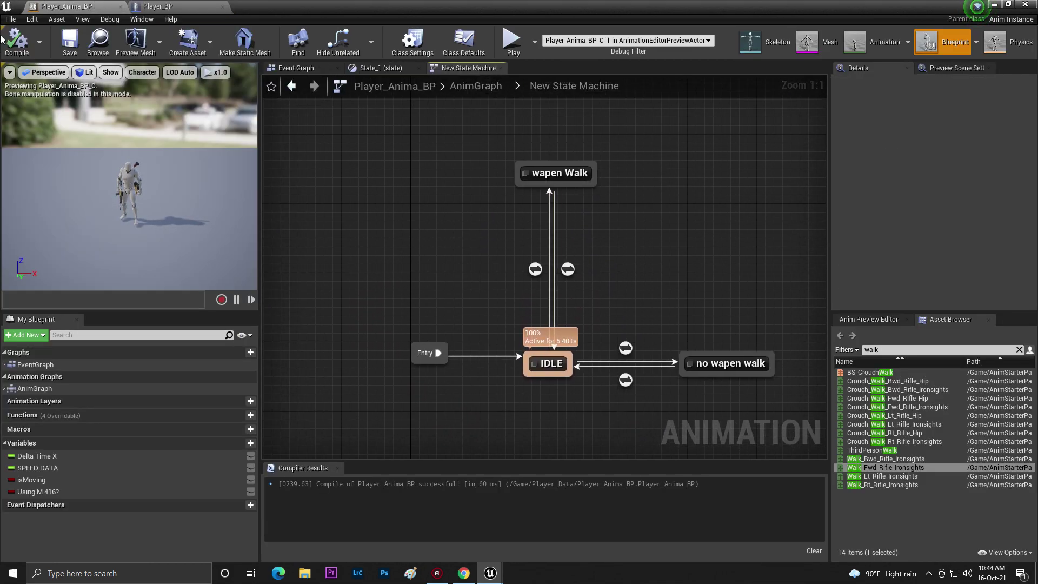
{"action": "left_click", "coordinate": [156, 7]}
{"action": "scroll", "coordinate": [487, 267], "scroll_direction": "down", "scroll_amount": 4}
{"action": "right_click_drag", "start_coordinate": [486, 308], "coordinate": [487, 243]}
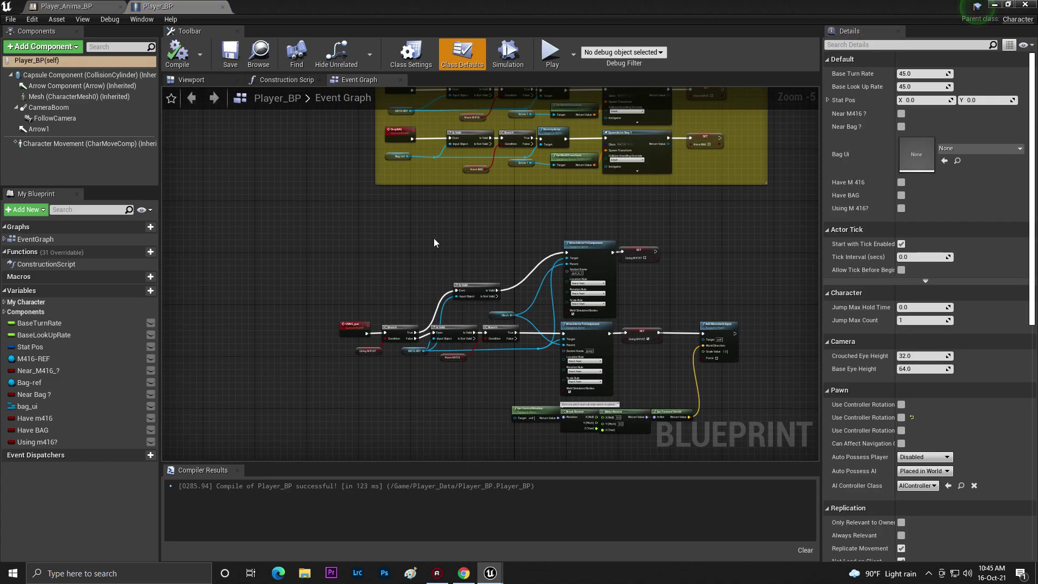
- Close the blueprint editor and open Jump_From_Jog from the AnimStarterPack for preview
{"action": "left_click", "coordinate": [993, 5]}
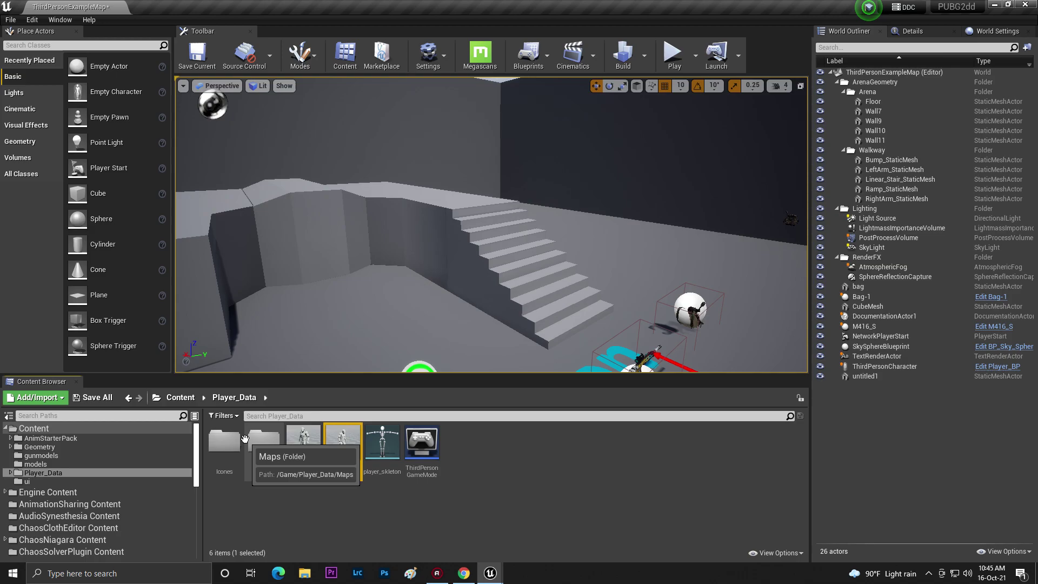
{"action": "left_click", "coordinate": [50, 438]}
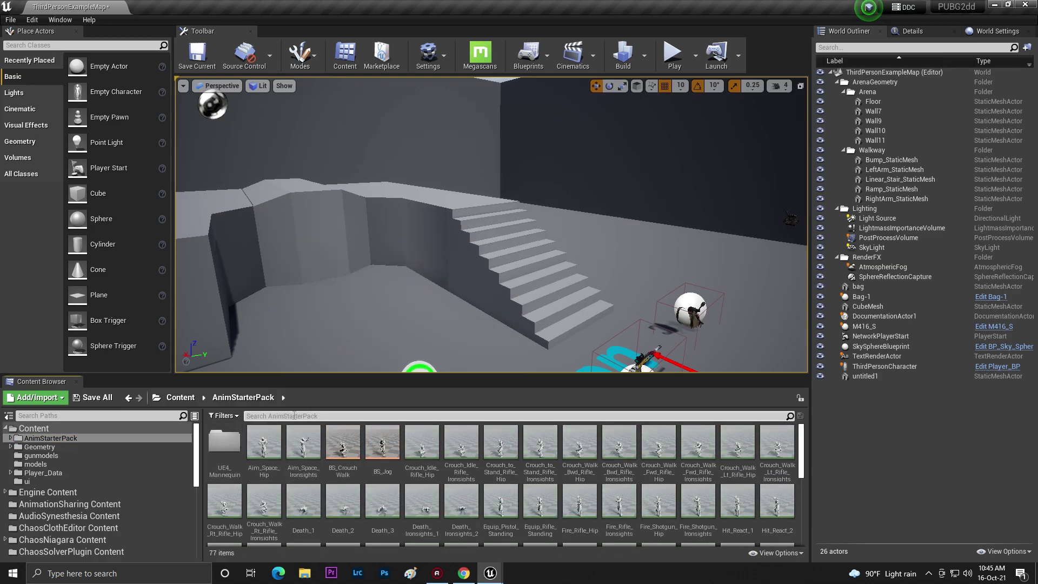
{"action": "type", "text": "jump"}
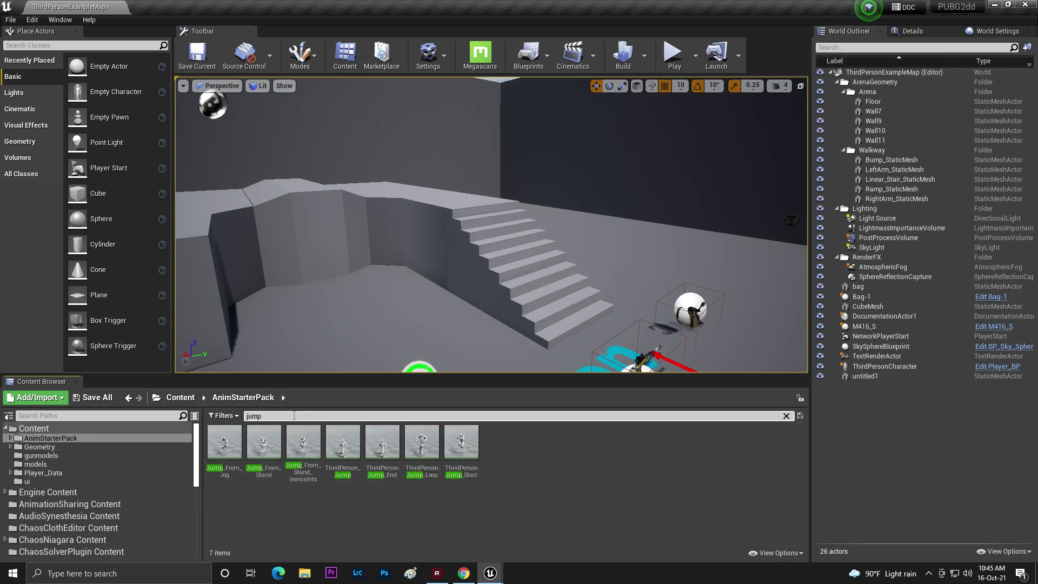
{"action": "double_click", "coordinate": [231, 439]}
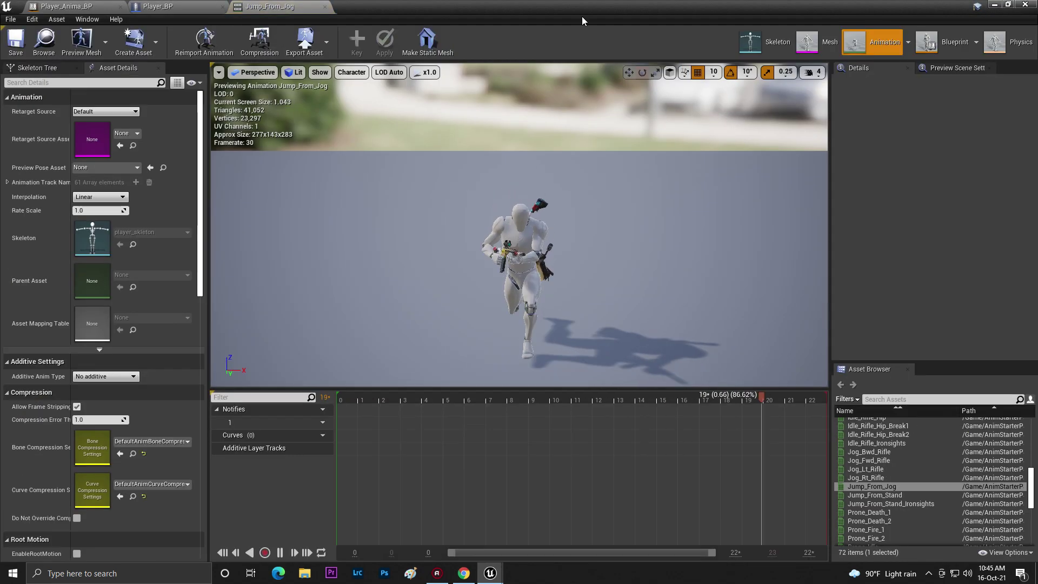
{"action": "left_click_drag", "start_coordinate": [582, 16], "coordinate": [475, 30]}
- Preview Jump_From_Stand, ThirdPerson_Jump, ThirdPersonJump_Loop and _Start, ending on Jump_From_Stand
{"action": "double_click", "coordinate": [264, 444]}
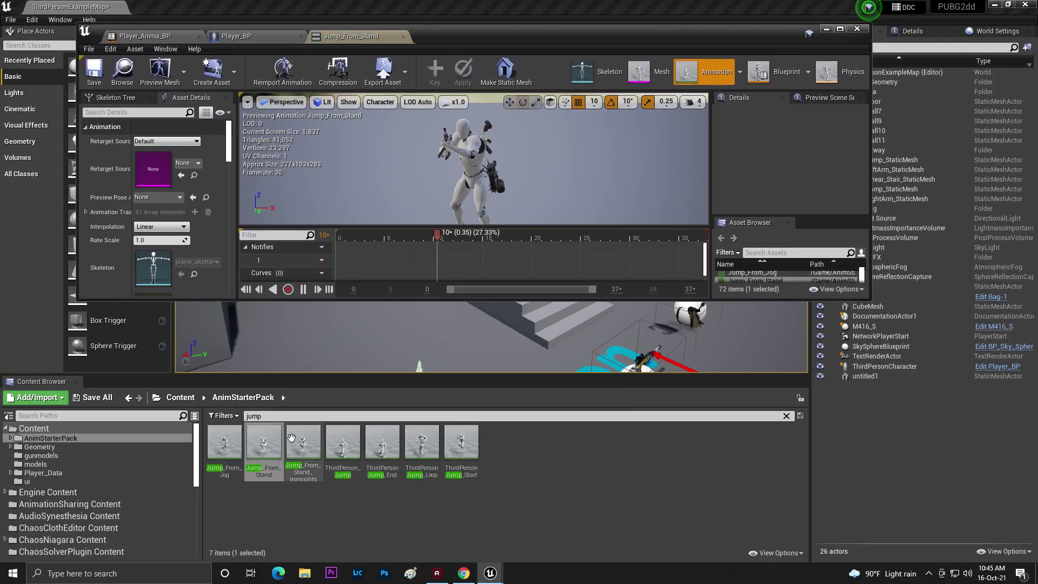
{"action": "double_click", "coordinate": [342, 444]}
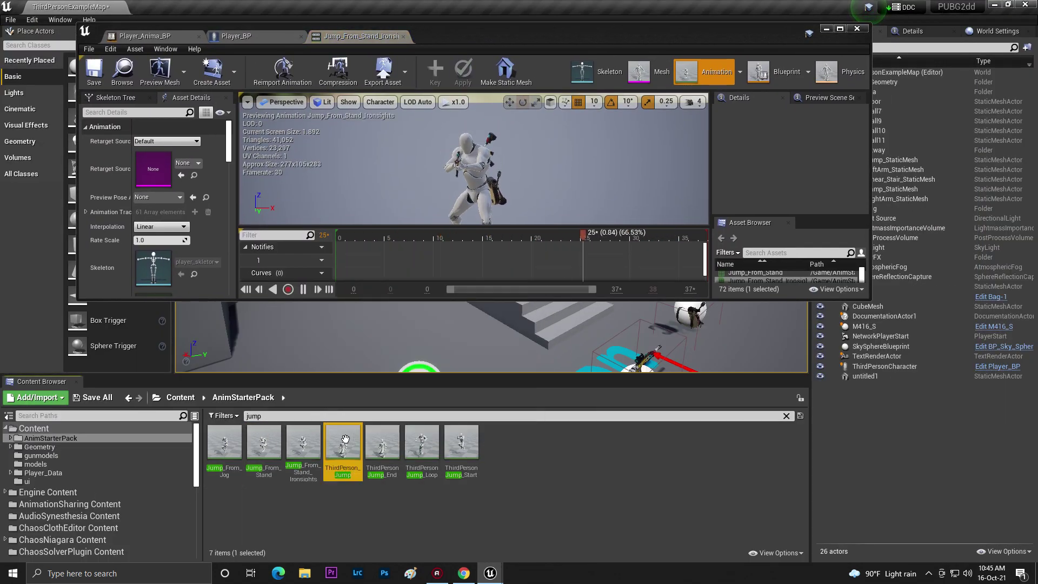
{"action": "left_click", "coordinate": [382, 444]}
{"action": "double_click", "coordinate": [422, 445]}
{"action": "double_click", "coordinate": [461, 445]}
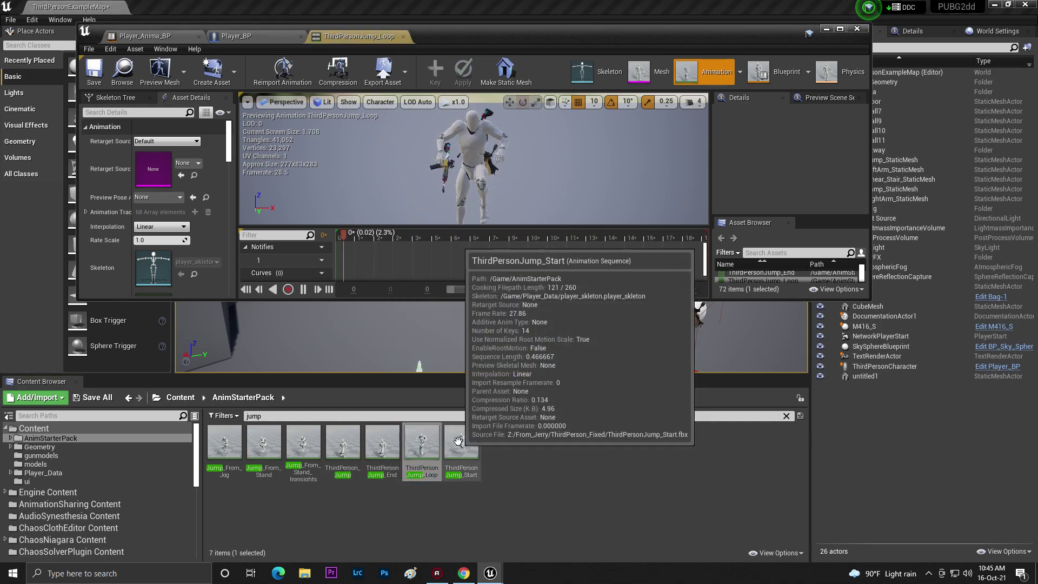
{"action": "double_click", "coordinate": [226, 444]}
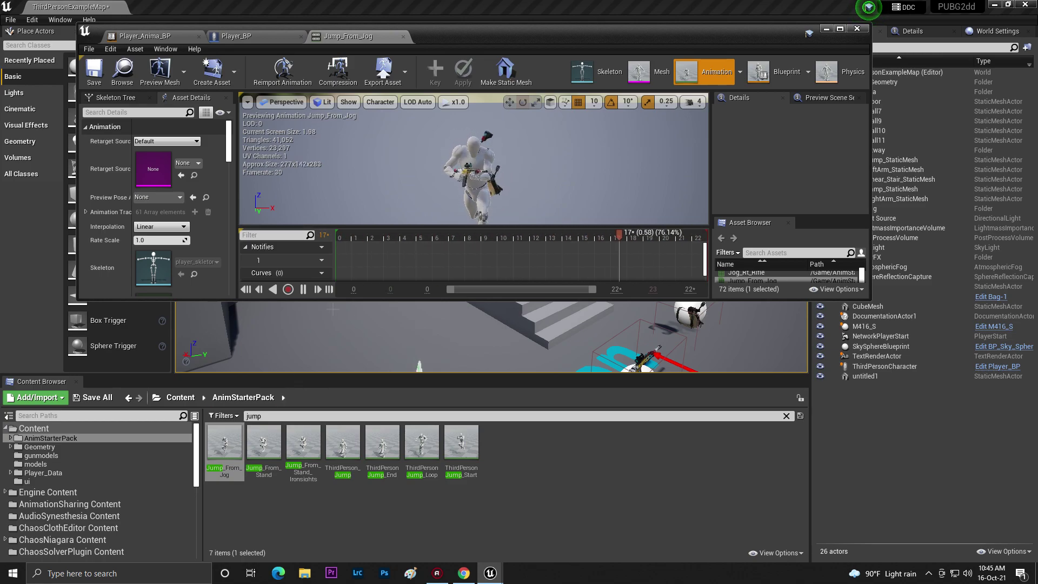
{"action": "double_click", "coordinate": [263, 444]}
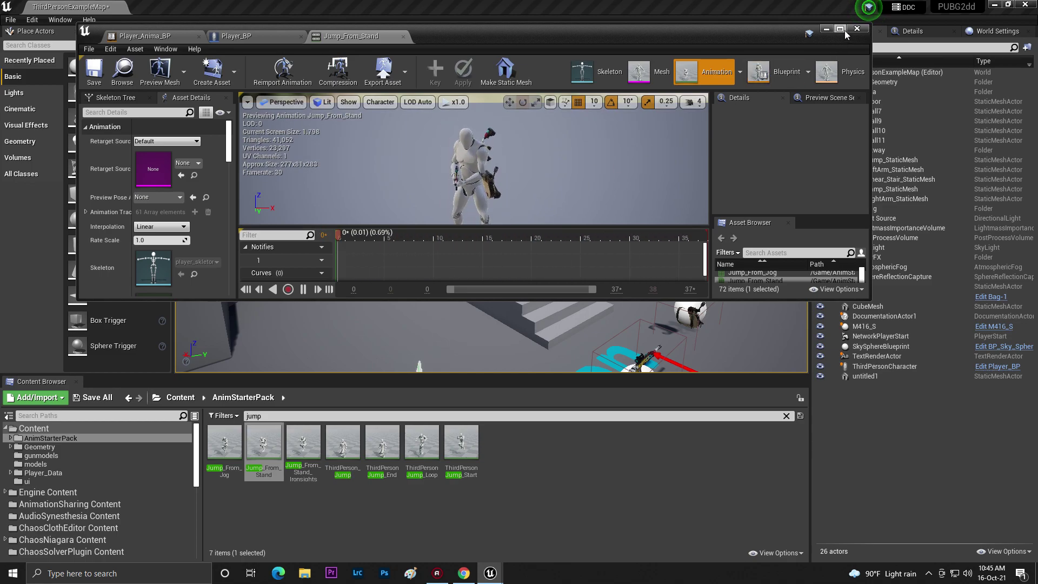
{"action": "left_click", "coordinate": [244, 40]}
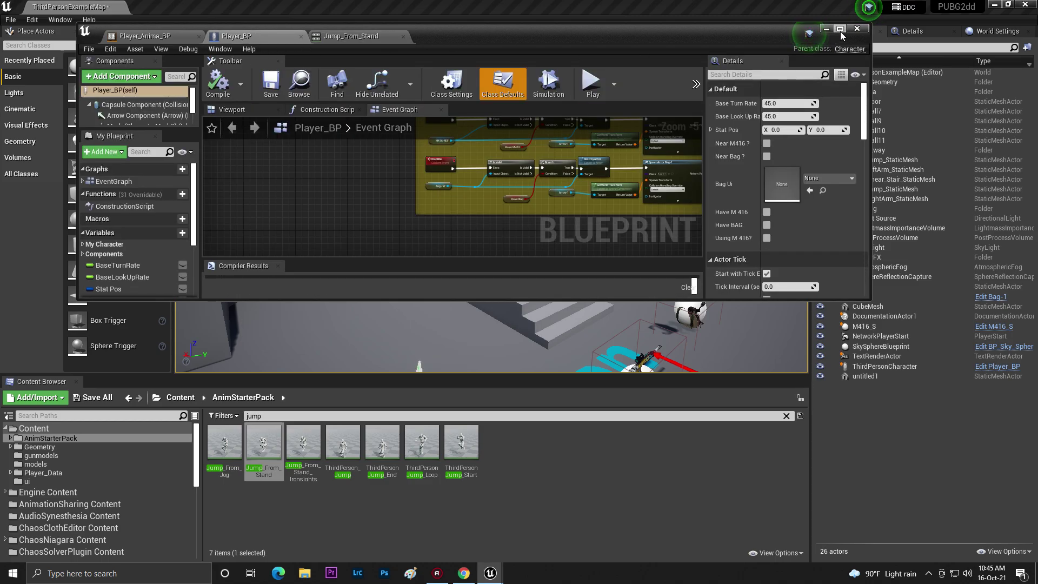
{"action": "left_click", "coordinate": [842, 35]}
{"action": "scroll", "coordinate": [562, 182], "scroll_direction": "up", "scroll_amount": 2}
{"action": "scroll", "coordinate": [562, 182], "scroll_direction": "up", "scroll_amount": 3}
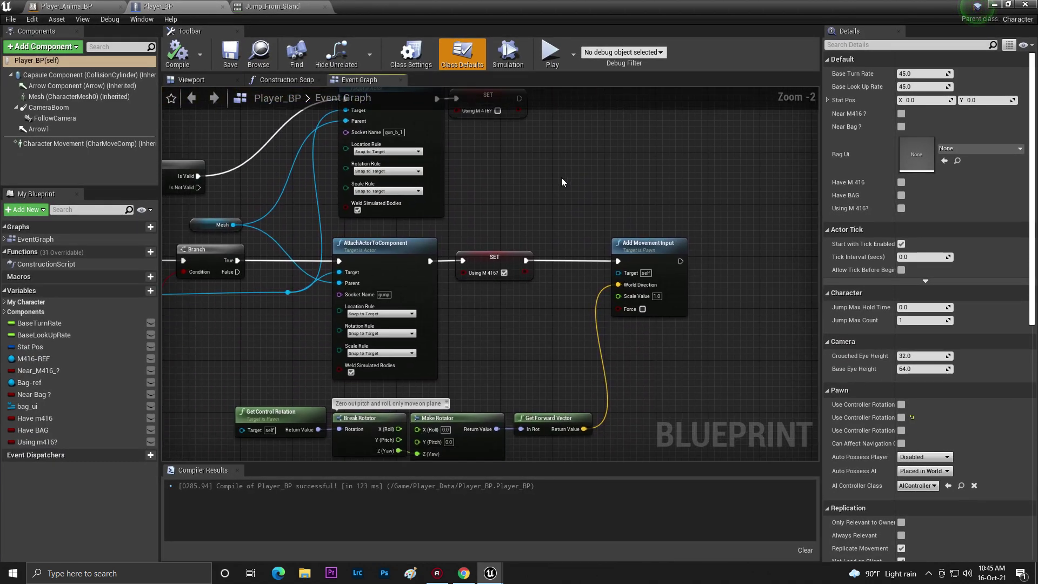
{"action": "scroll", "coordinate": [562, 182], "scroll_direction": "up", "scroll_amount": 2}
{"action": "scroll", "coordinate": [535, 187], "scroll_direction": "down", "scroll_amount": 3}
{"action": "scroll", "coordinate": [487, 195], "scroll_direction": "down", "scroll_amount": 3}
{"action": "scroll", "coordinate": [403, 205], "scroll_direction": "down", "scroll_amount": 2}
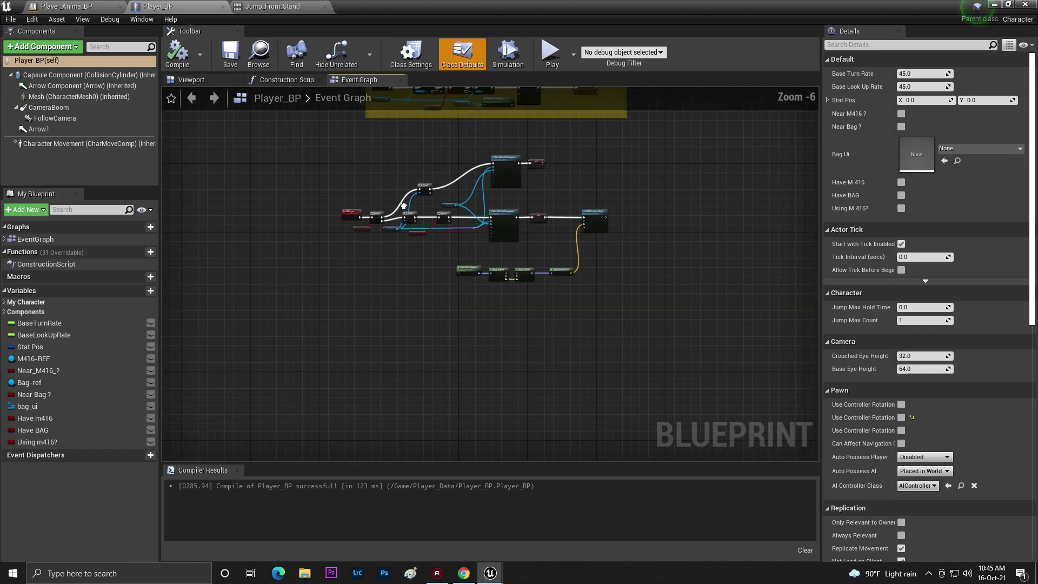
{"action": "right_click_drag", "start_coordinate": [403, 205], "coordinate": [429, 341]}
{"action": "scroll", "coordinate": [429, 243], "scroll_direction": "up", "scroll_amount": 3}
{"action": "scroll", "coordinate": [425, 324], "scroll_direction": "up", "scroll_amount": 3}
{"action": "scroll", "coordinate": [446, 286], "scroll_direction": "up", "scroll_amount": 1}
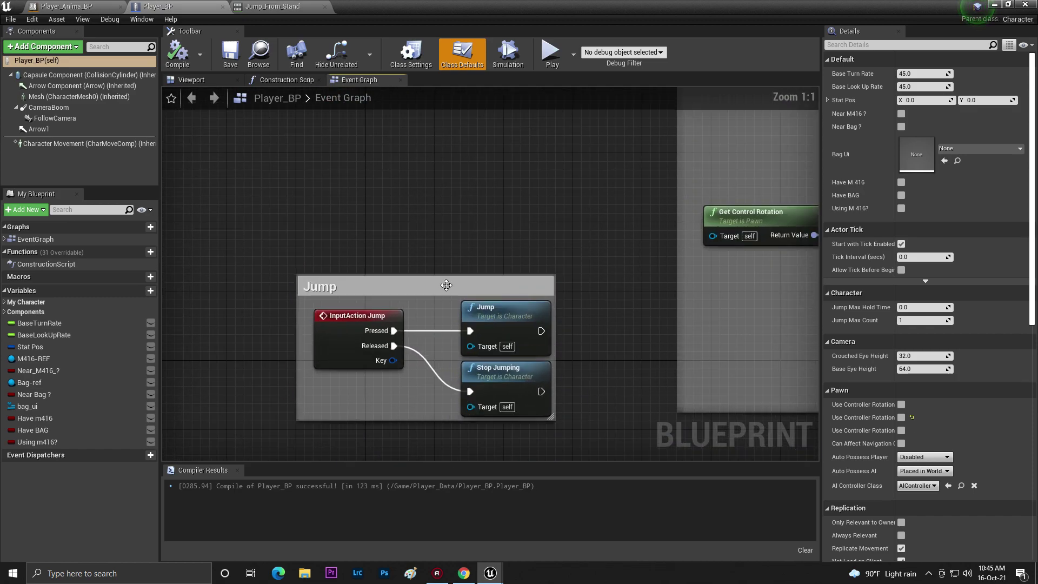
{"action": "mouse_move", "coordinate": [446, 286]}
{"action": "right_mouse_down"}
{"action": "mouse_move", "coordinate": [519, 243]}
{"action": "mouse_move", "coordinate": [568, 284]}
{"action": "right_mouse_up"}
{"action": "left_click", "coordinate": [486, 223]}
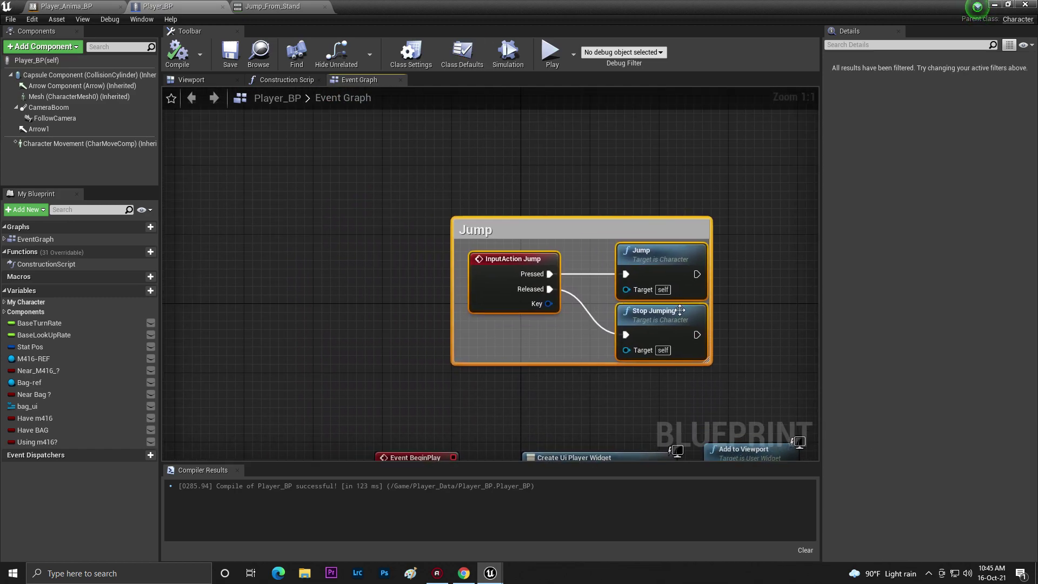
{"action": "left_click", "coordinate": [464, 214]}
{"action": "left_click", "coordinate": [654, 220]}
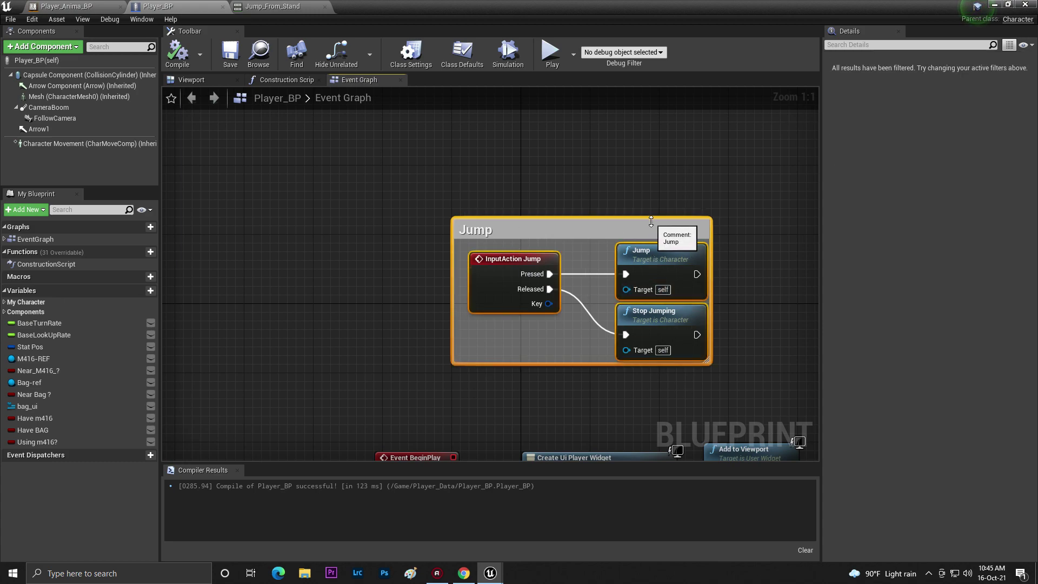
{"action": "right_click_drag", "start_coordinate": [647, 229], "coordinate": [267, 244]}
- Have InputAction Jump play Jump_From_Stand on the Mesh via a Play Animation node
{"action": "double_click", "coordinate": [454, 52]}
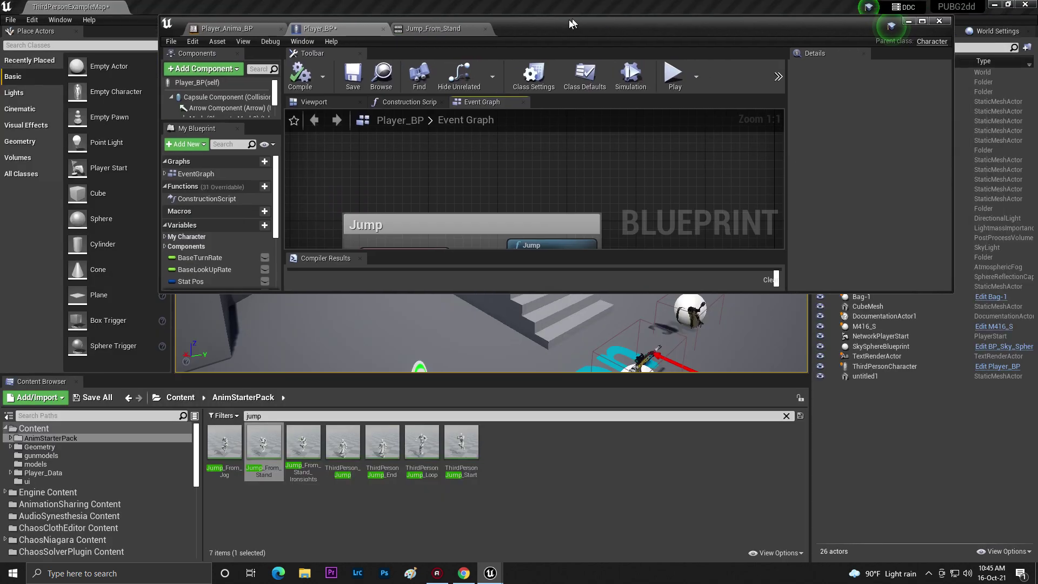
{"action": "mouse_move", "coordinate": [406, 243]}
{"action": "right_mouse_down"}
{"action": "mouse_move", "coordinate": [350, 243]}
{"action": "mouse_move", "coordinate": [465, 169]}
{"action": "right_mouse_up"}
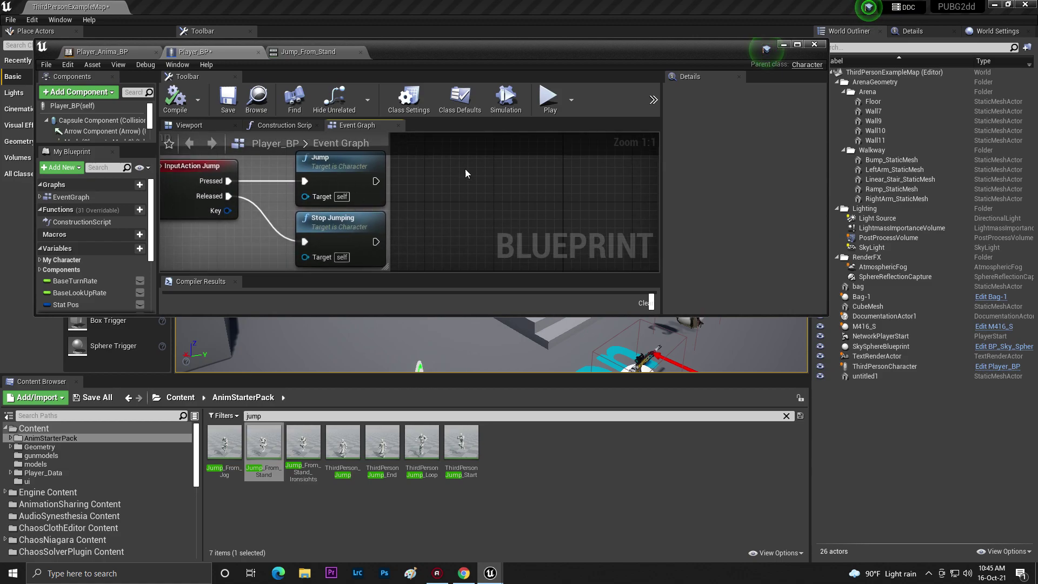
{"action": "scroll", "coordinate": [89, 123], "scroll_direction": "up", "scroll_amount": 1}
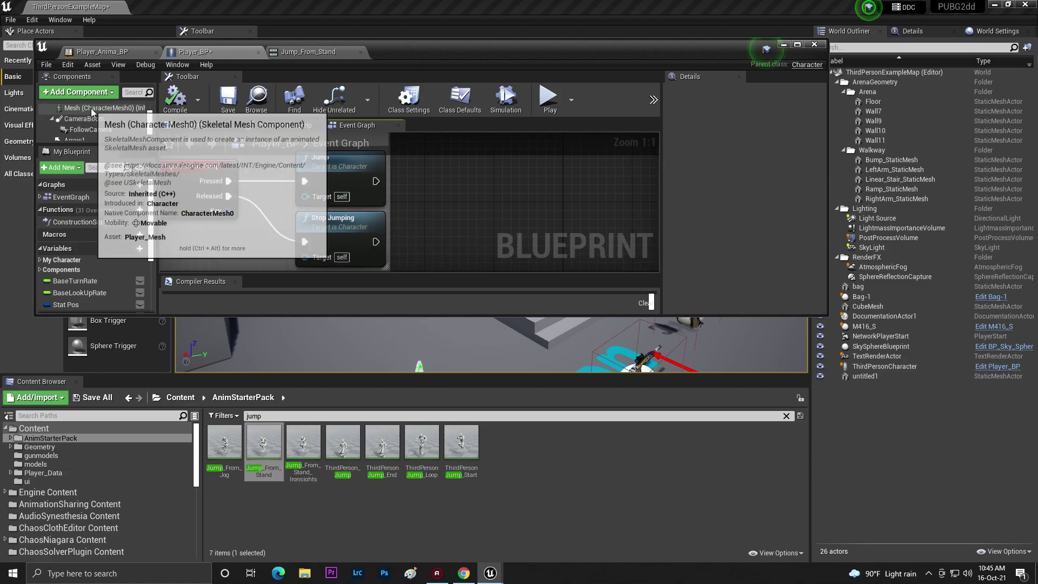
{"action": "left_click_drag", "start_coordinate": [94, 107], "coordinate": [454, 231]}
{"action": "right_click_drag", "start_coordinate": [486, 187], "coordinate": [398, 186]}
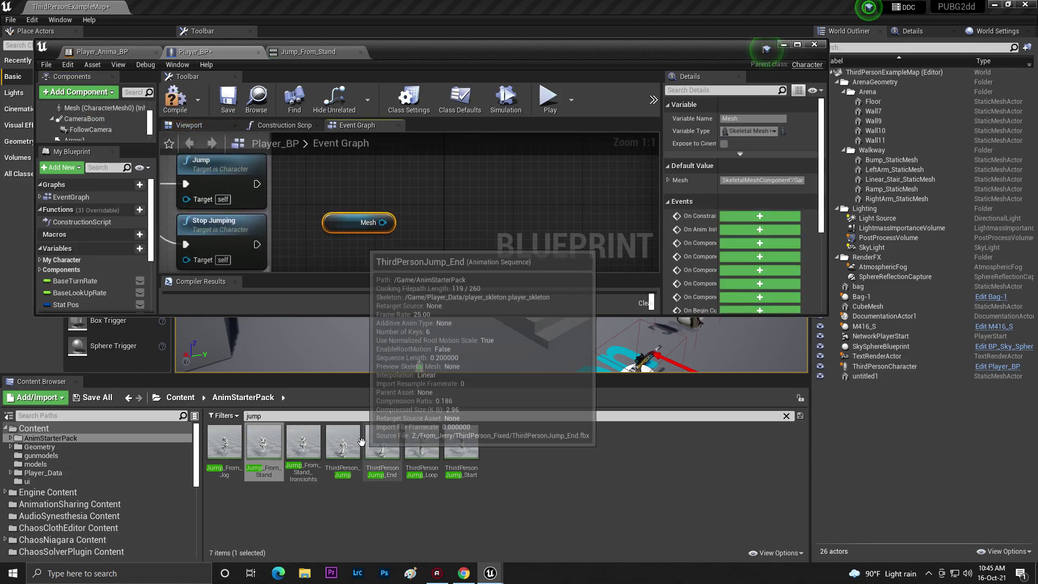
{"action": "left_click_drag", "start_coordinate": [382, 222], "coordinate": [423, 173]}
{"action": "type", "text": "play"}
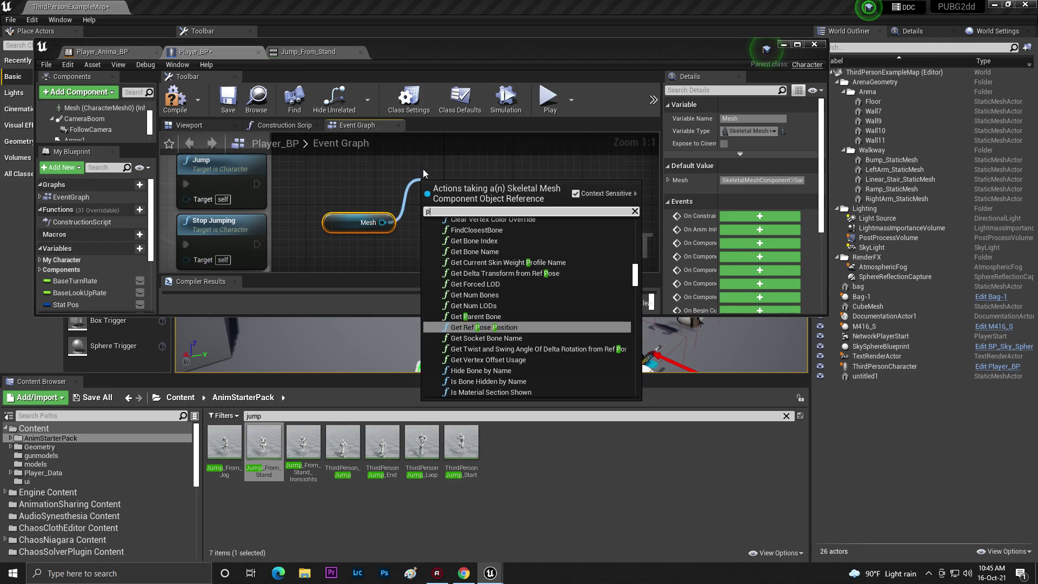
{"action": "left_click", "coordinate": [473, 289]}
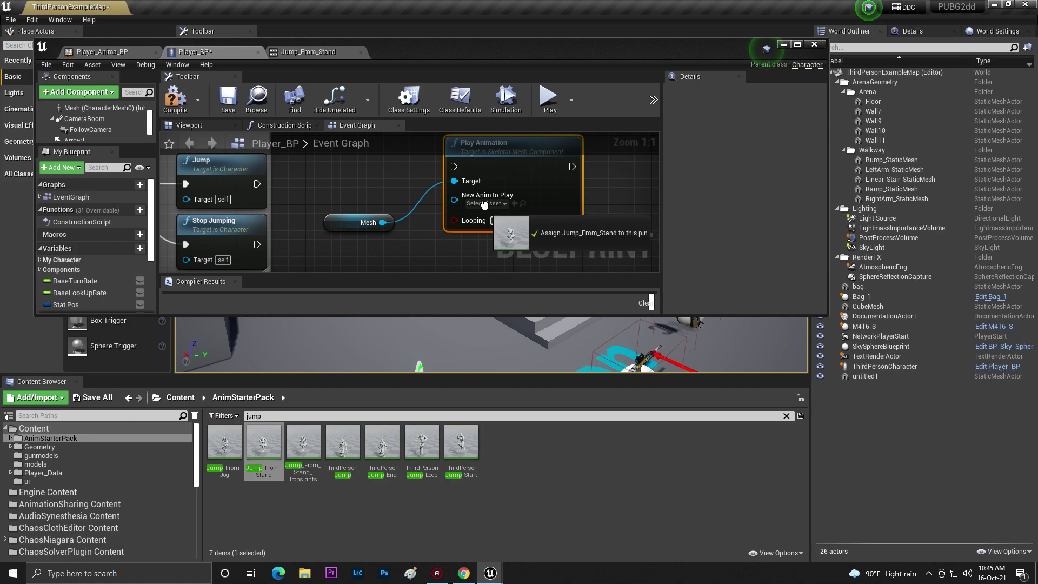
{"action": "left_click", "coordinate": [798, 45]}
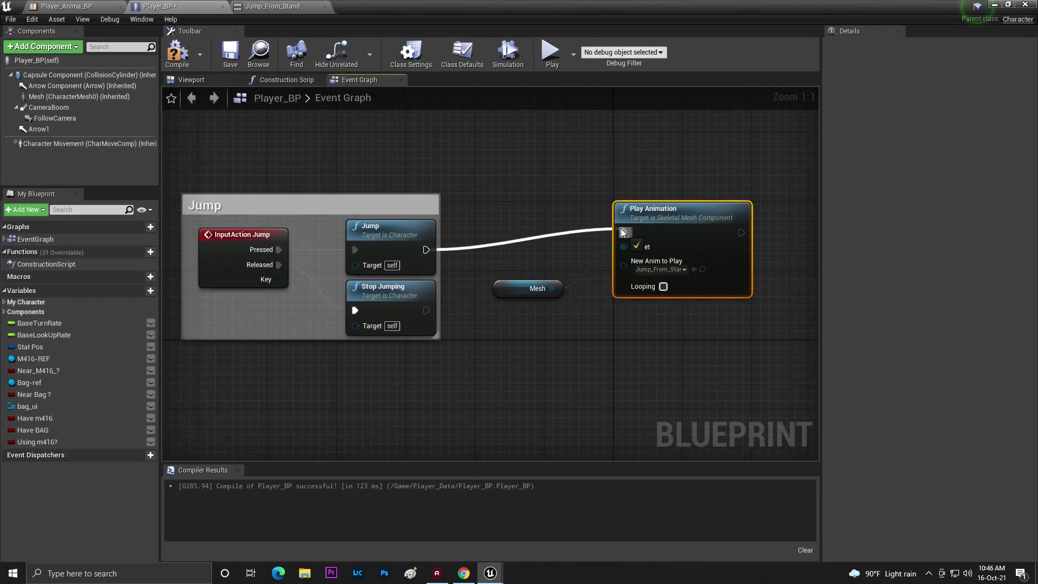
{"action": "left_click_drag", "start_coordinate": [426, 250], "coordinate": [623, 233]}
{"action": "left_click_drag", "start_coordinate": [681, 211], "coordinate": [672, 219]}
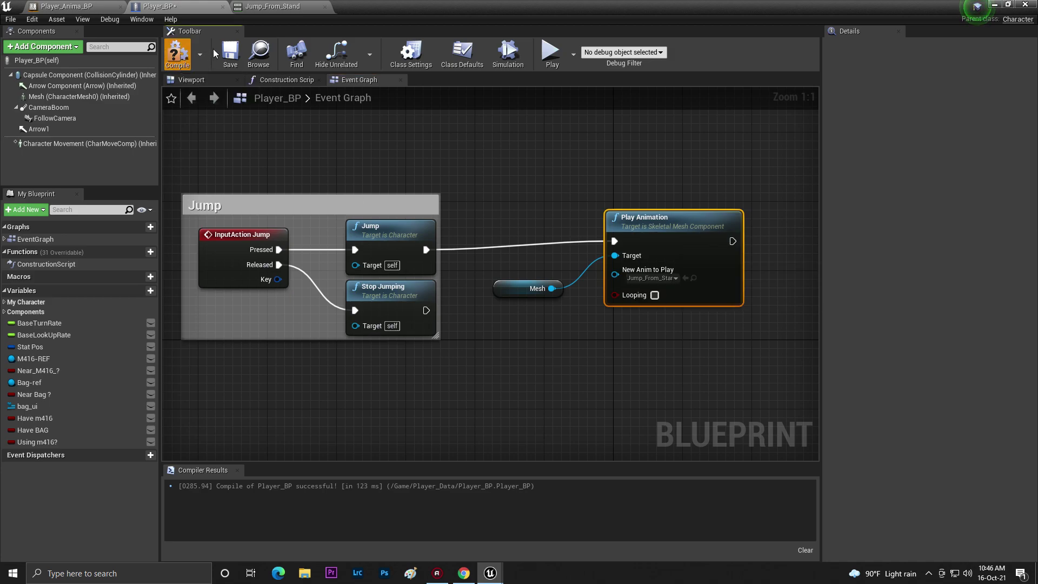
- Have Stop Jumping set the Mesh back to Use Animation Blueprint mode, then compile Player_BP
{"action": "left_click_drag", "start_coordinate": [467, 311], "coordinate": [470, 312]}
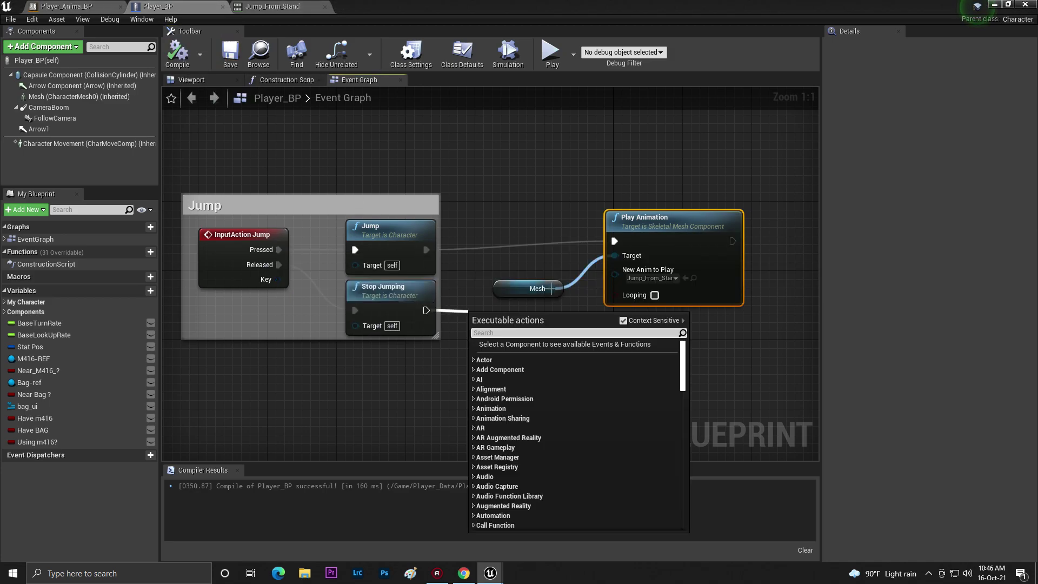
{"action": "left_click_drag", "start_coordinate": [552, 287], "coordinate": [571, 304]}
{"action": "type", "text": "mode"}
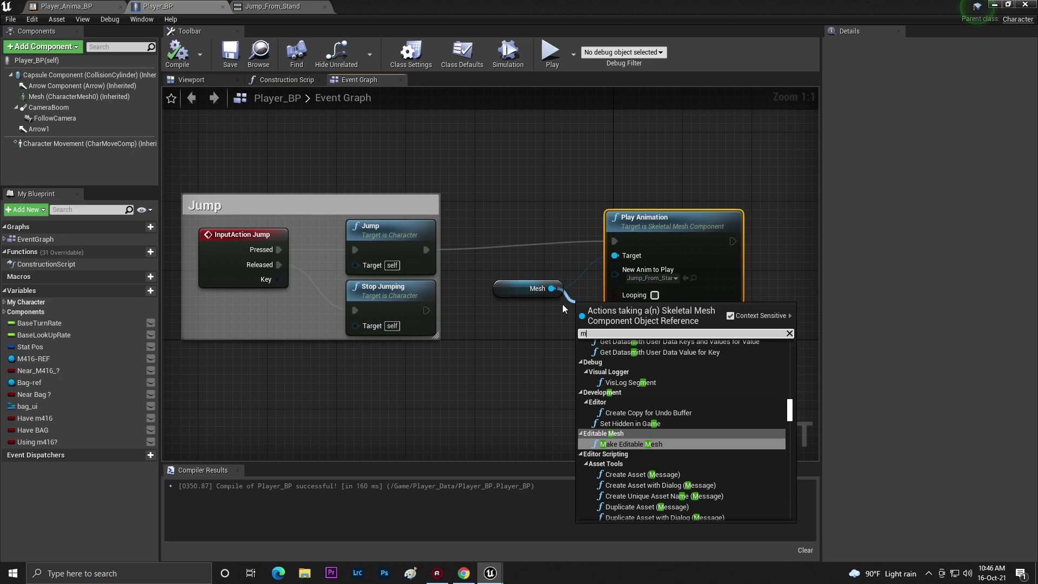
{"action": "left_click", "coordinate": [636, 375]}
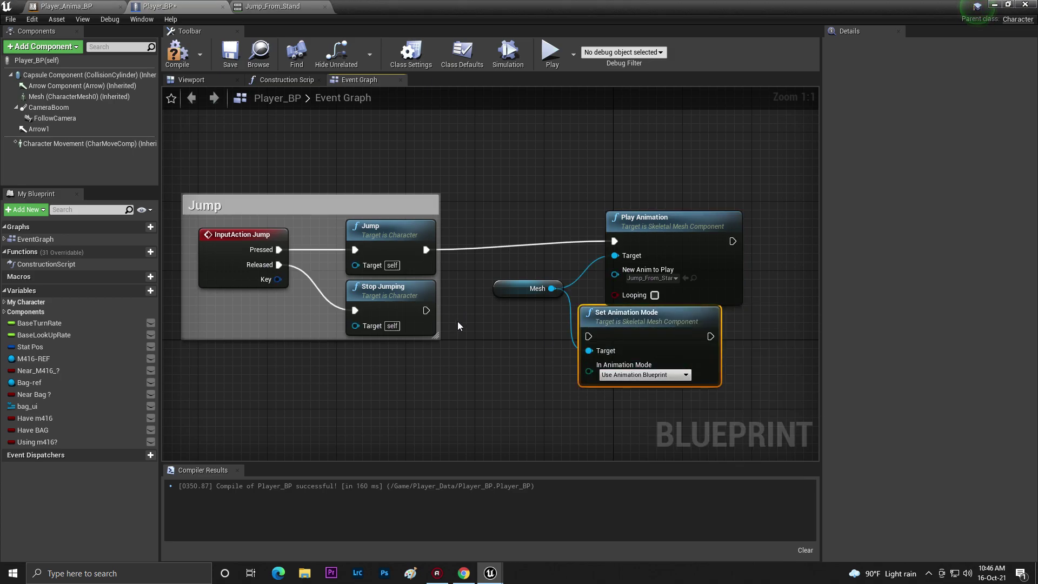
{"action": "left_click_drag", "start_coordinate": [587, 336], "coordinate": [587, 336]}
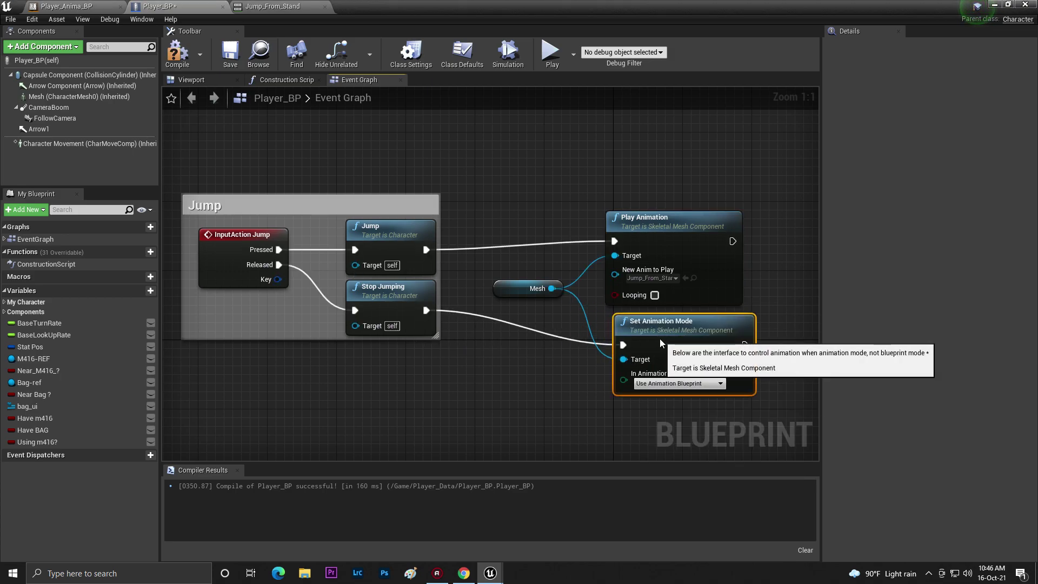
{"action": "left_click", "coordinate": [180, 57]}
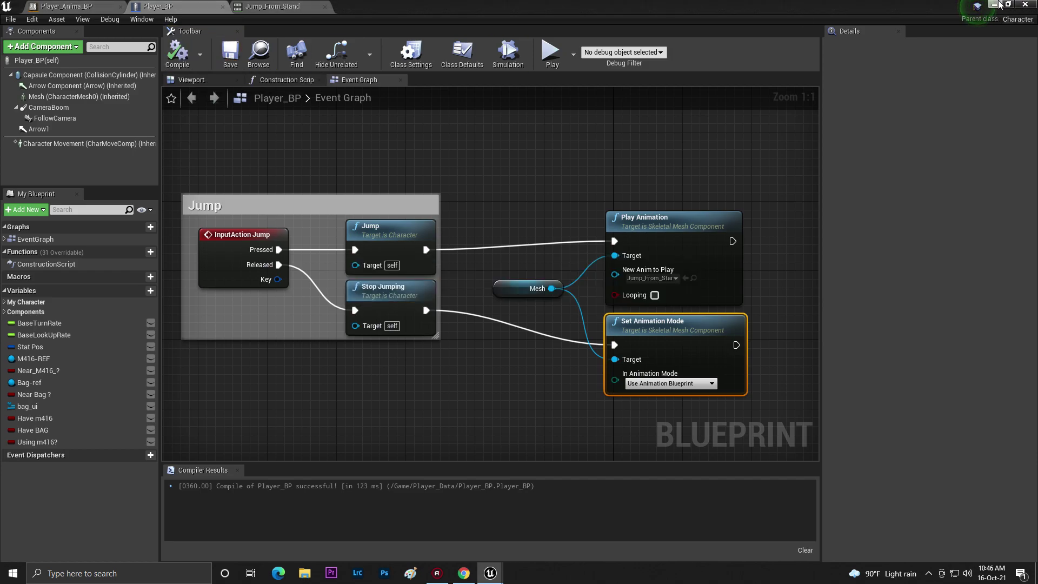
{"action": "left_click", "coordinate": [995, 4]}
- Play the level, move and jump to test the animation, then stop the session
{"action": "left_click", "coordinate": [675, 55]}
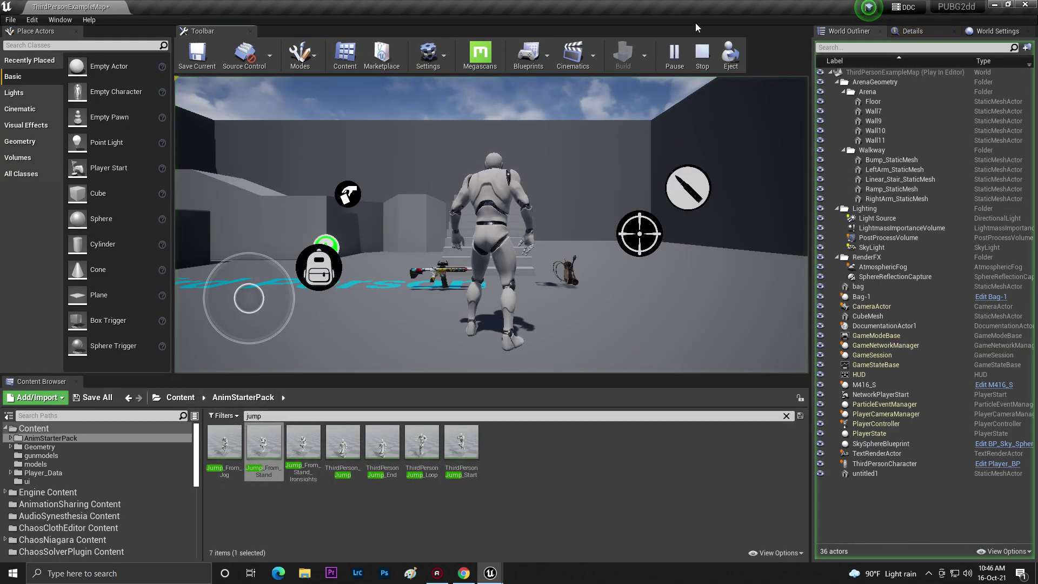
{"action": "left_click", "coordinate": [520, 190]}
{"action": "key", "text": "w"}
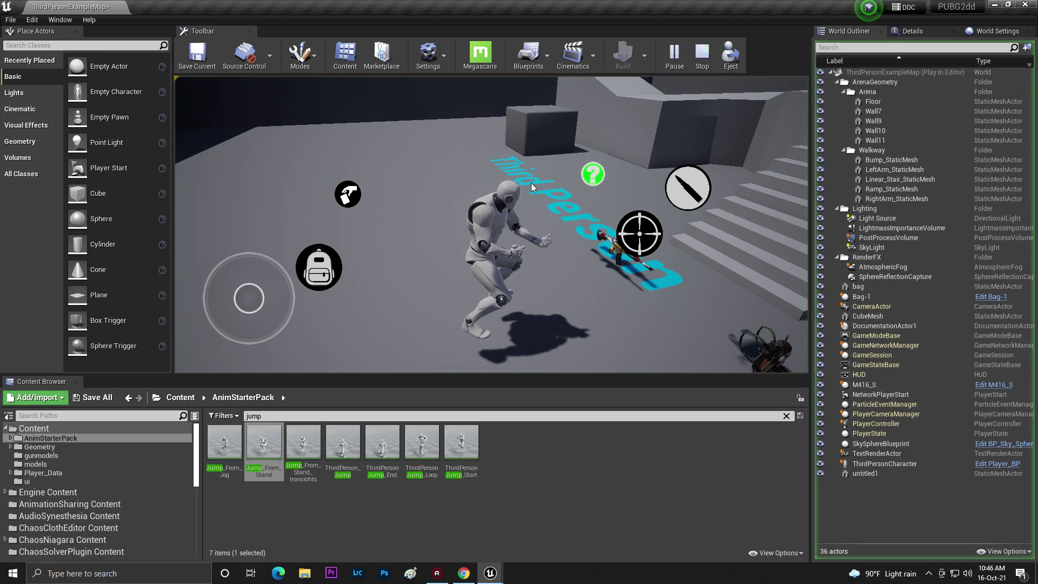
{"action": "key", "text": "w"}
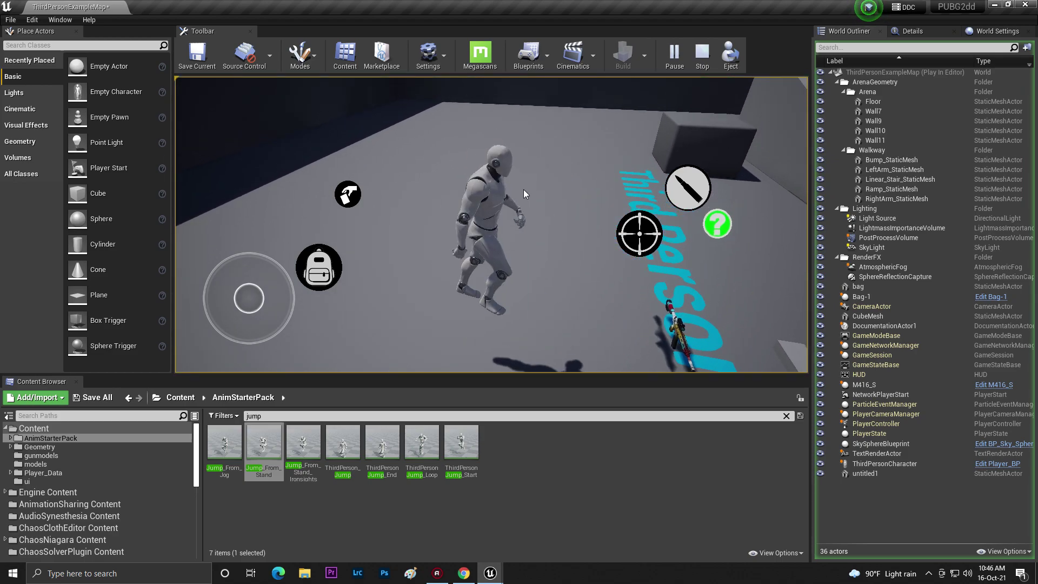
{"action": "key", "text": "Escape"}
- Insert a Delay node between Stop Jumping and Set Animation Mode in the Jump graph
{"action": "left_click", "coordinate": [536, 527]}
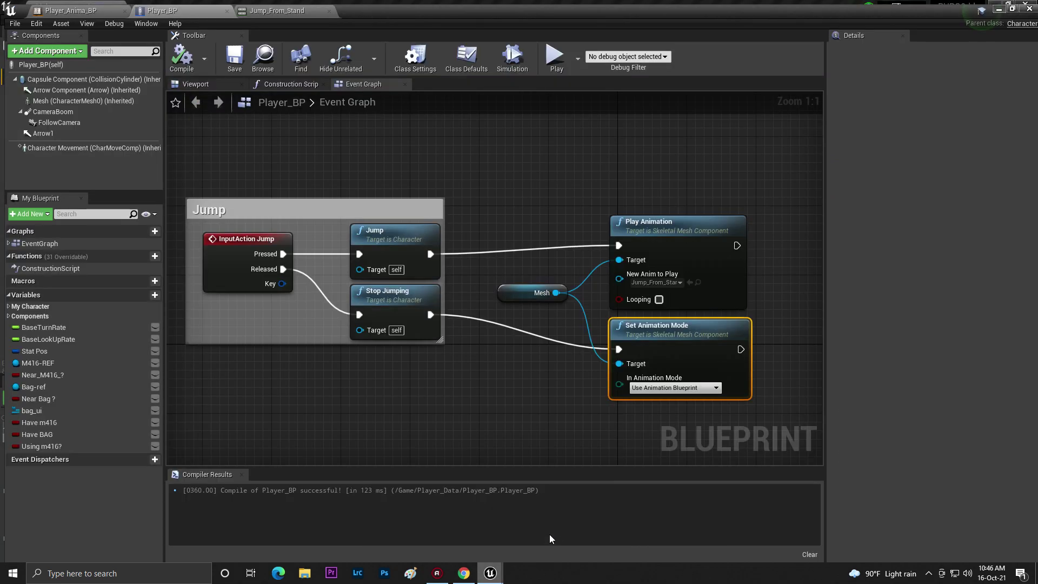
{"action": "right_click_drag", "start_coordinate": [532, 315], "coordinate": [421, 326]}
{"action": "right_click_drag", "start_coordinate": [649, 320], "coordinate": [502, 309]}
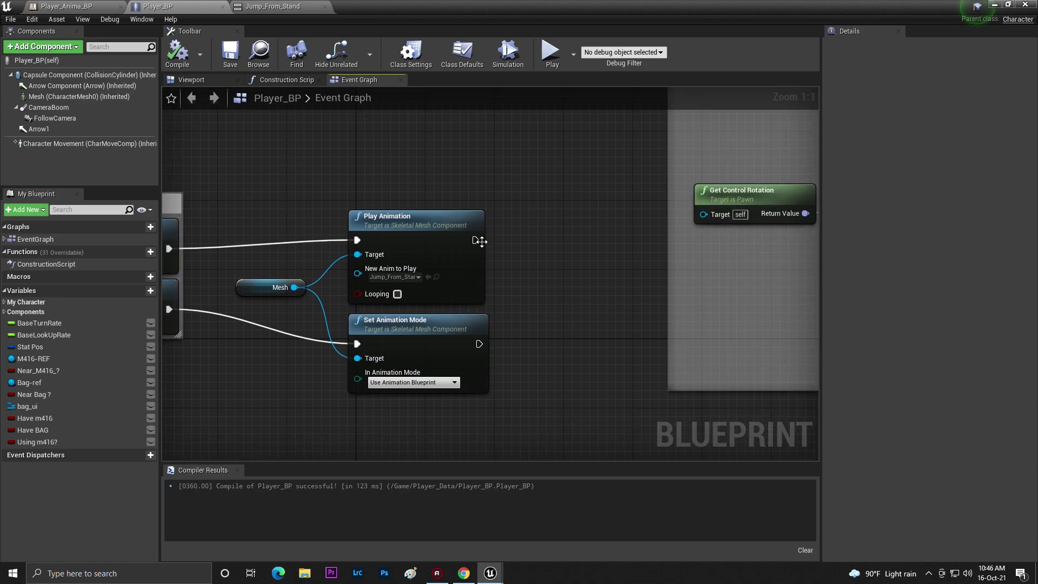
{"action": "right_click_drag", "start_coordinate": [401, 240], "coordinate": [567, 235]}
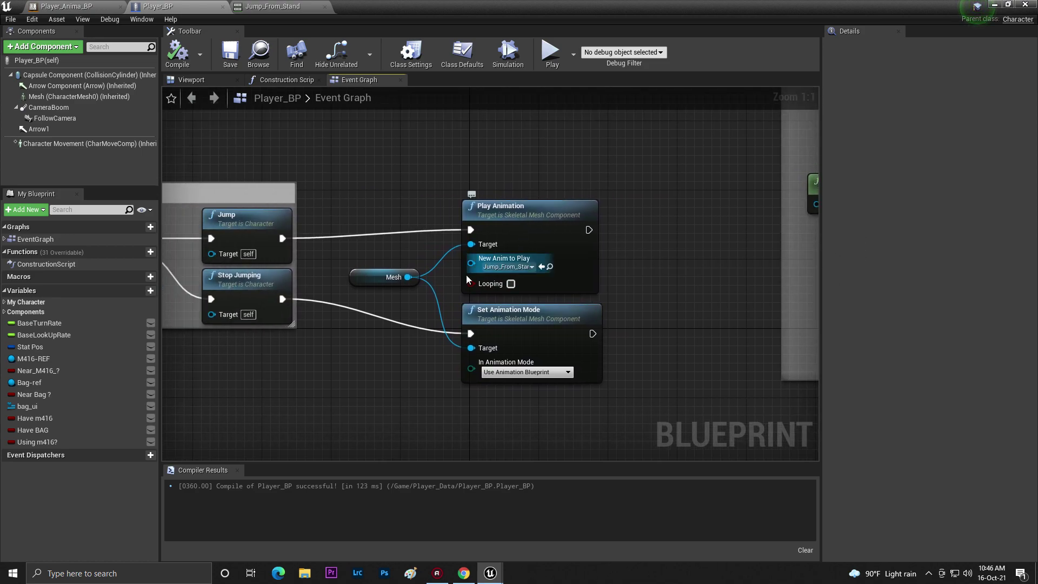
{"action": "right_click_drag", "start_coordinate": [325, 268], "coordinate": [454, 275]}
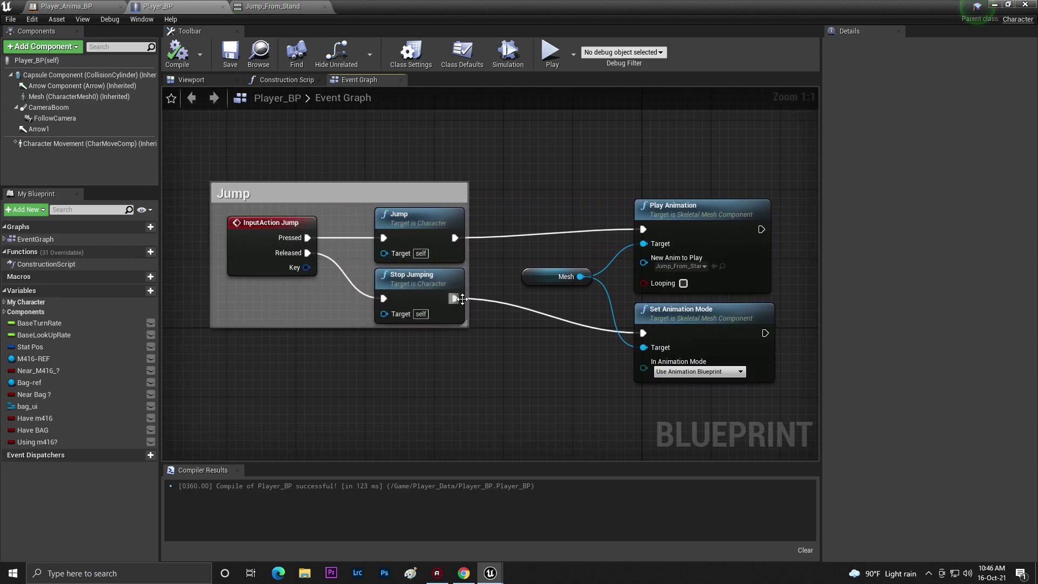
{"action": "left_click_drag", "start_coordinate": [454, 299], "coordinate": [511, 302]}
{"action": "type", "text": "delay"}
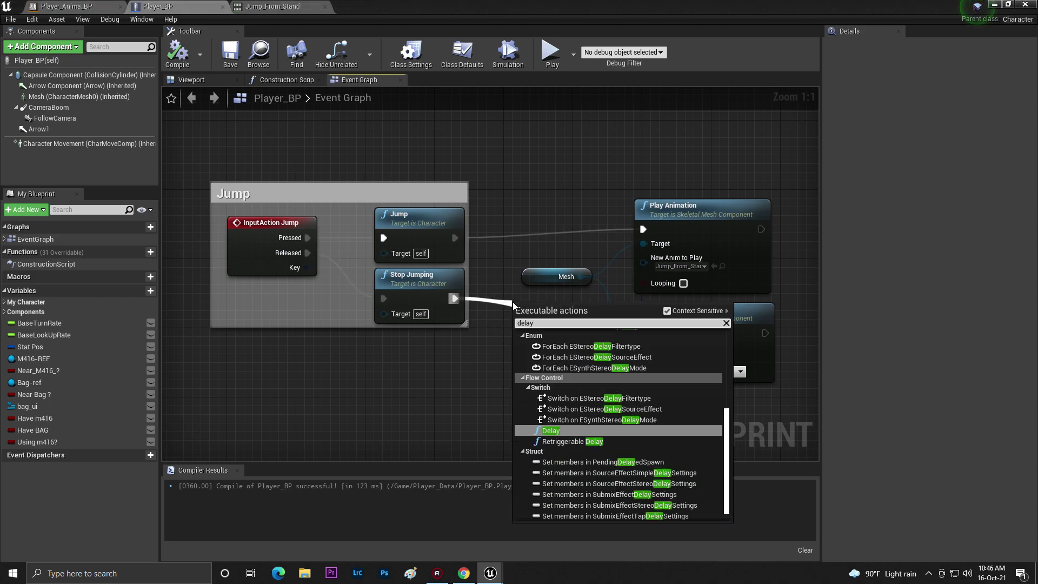
{"action": "left_click", "coordinate": [555, 430]}
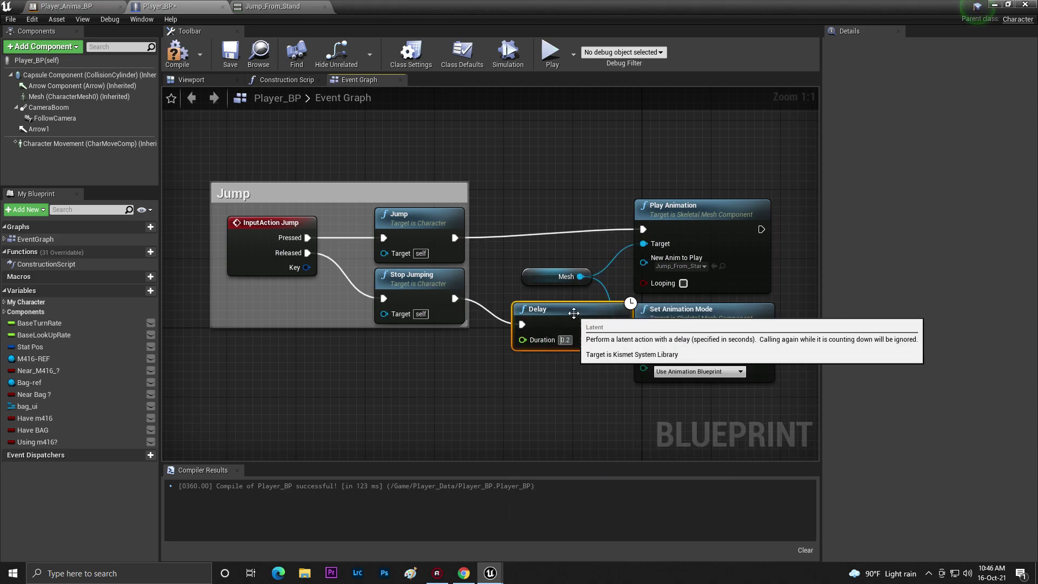
{"action": "left_click_drag", "start_coordinate": [535, 328], "coordinate": [531, 310]}
- Set the Delay duration to 1.27 seconds after checking Jump_From_Stand's length
{"action": "left_click", "coordinate": [272, 6]}
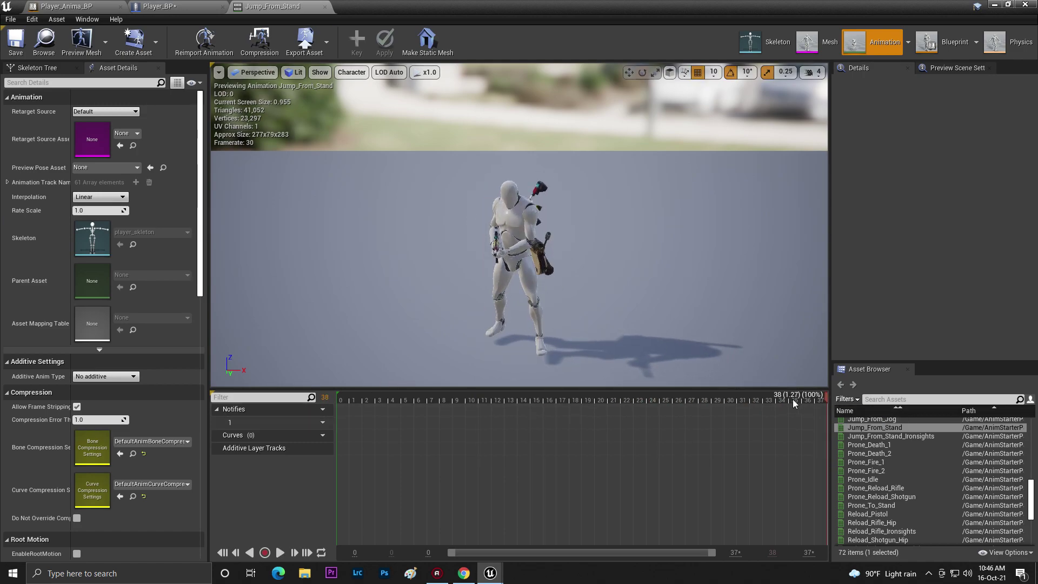
{"action": "left_click", "coordinate": [167, 7]}
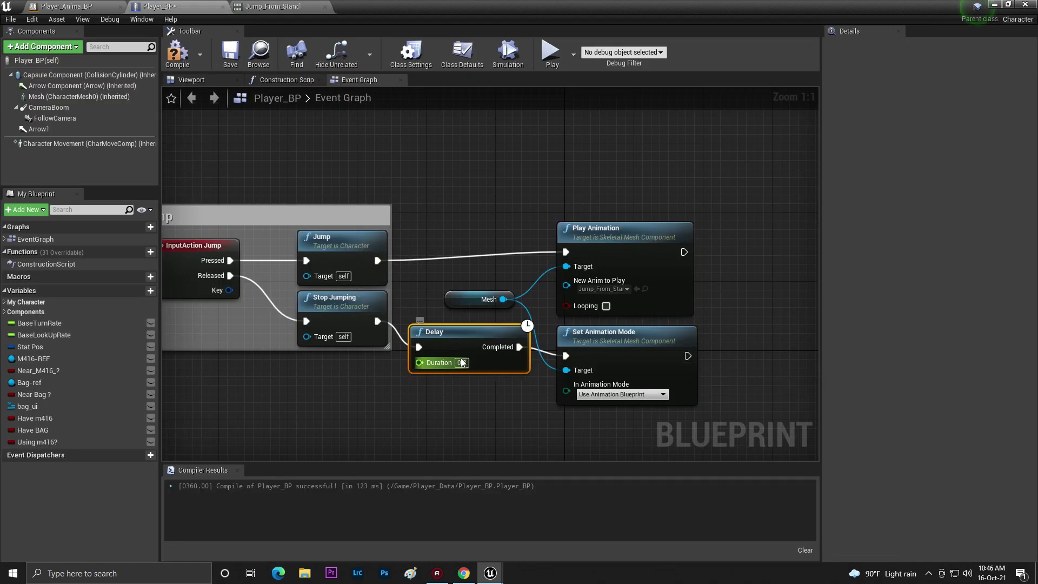
{"action": "key", "text": "Return"}
{"action": "type", "text": "1.27"}
{"action": "key", "text": "Return"}
{"action": "left_click", "coordinate": [480, 392]}
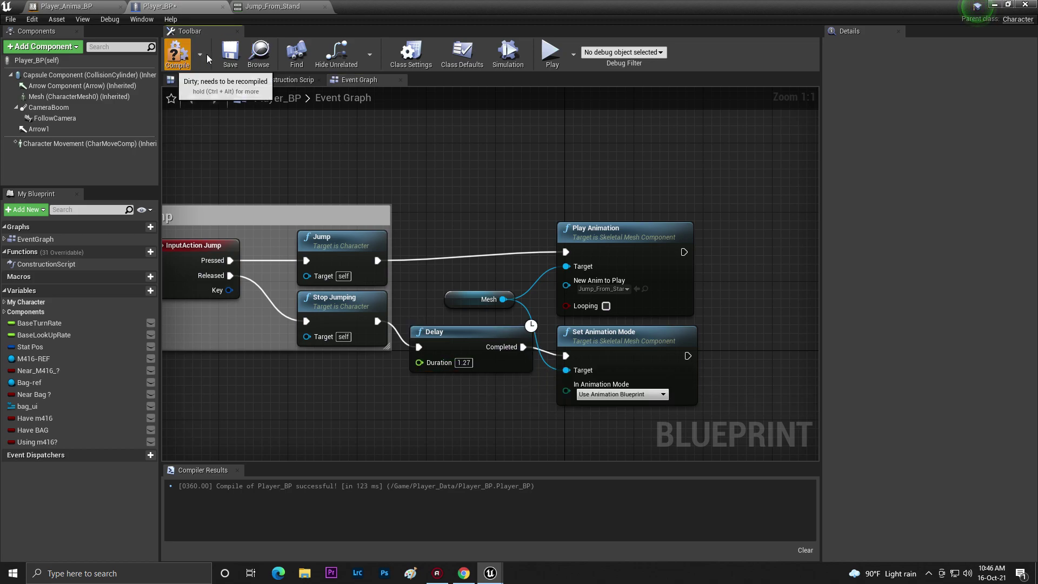
{"action": "left_click", "coordinate": [1003, 5]}
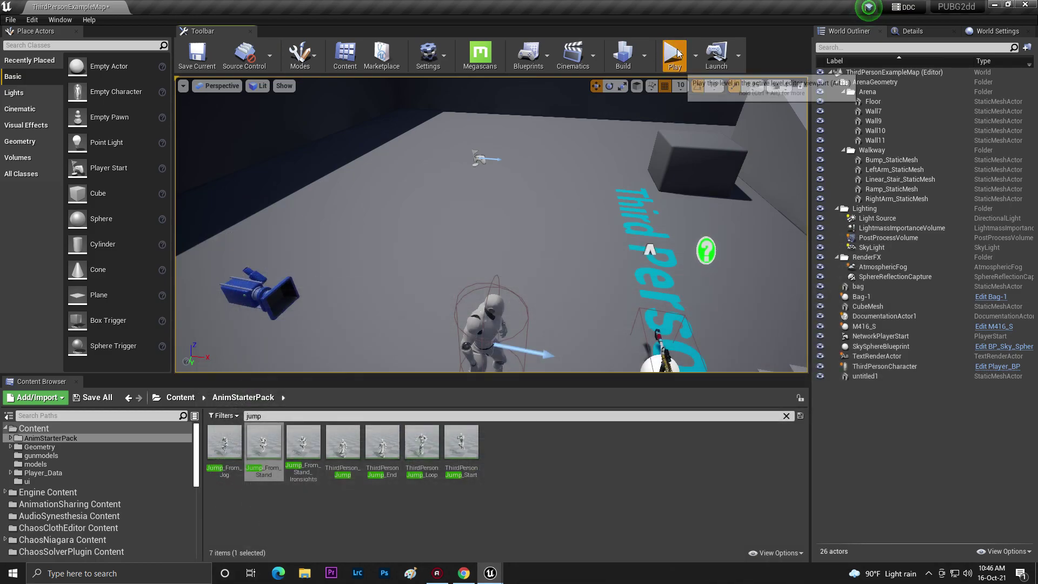
{"action": "left_click", "coordinate": [673, 56]}
{"action": "mouse_move", "coordinate": [551, 176]}
{"action": "left_mouse_down"}
{"action": "mouse_move", "coordinate": [479, 237]}
{"action": "mouse_move", "coordinate": [580, 258]}
{"action": "mouse_move", "coordinate": [502, 246]}
{"action": "mouse_move", "coordinate": [627, 241]}
{"action": "mouse_move", "coordinate": [600, 249]}
{"action": "mouse_move", "coordinate": [572, 296]}
{"action": "mouse_move", "coordinate": [703, 325]}
{"action": "left_mouse_up"}
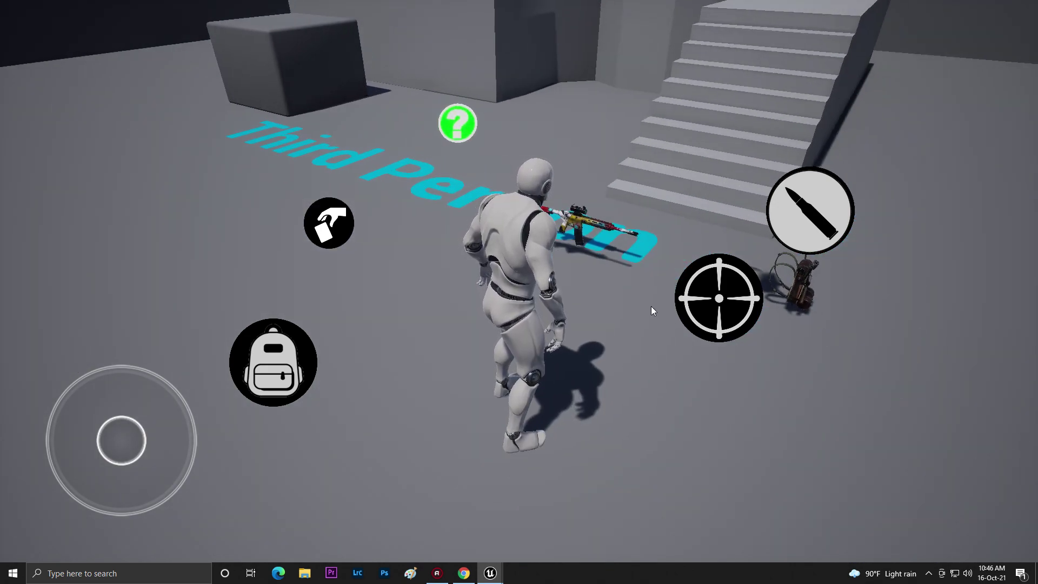
{"action": "key", "text": "w"}
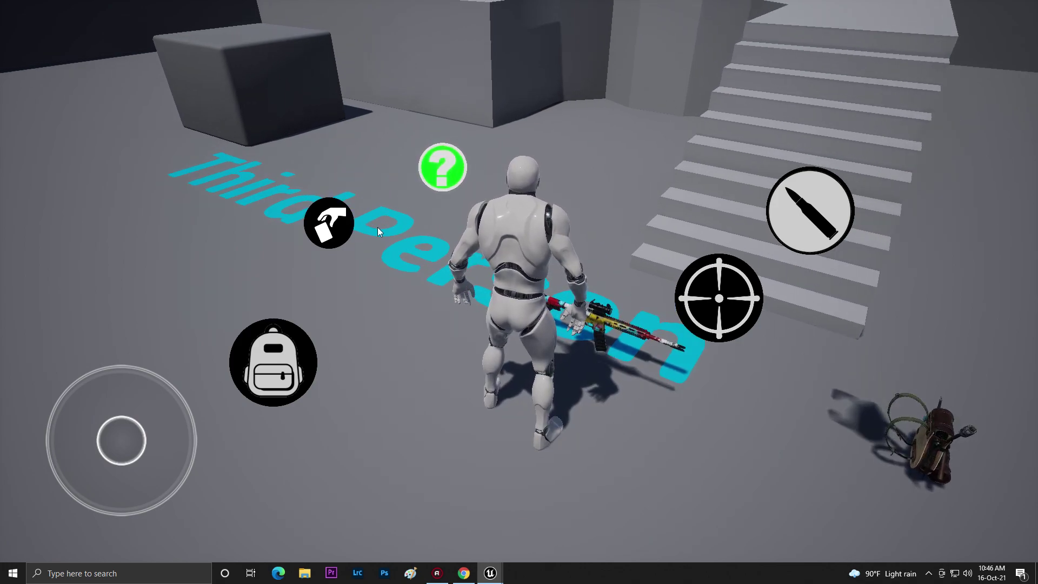
{"action": "key", "text": "f"}
{"action": "key", "text": "a"}
{"action": "mouse_move", "coordinate": [440, 510]}
{"action": "left_mouse_down"}
{"action": "mouse_move", "coordinate": [526, 324]}
{"action": "mouse_move", "coordinate": [600, 344]}
{"action": "left_mouse_up"}
{"action": "right_click", "coordinate": [526, 324]}
{"action": "key", "text": "space"}
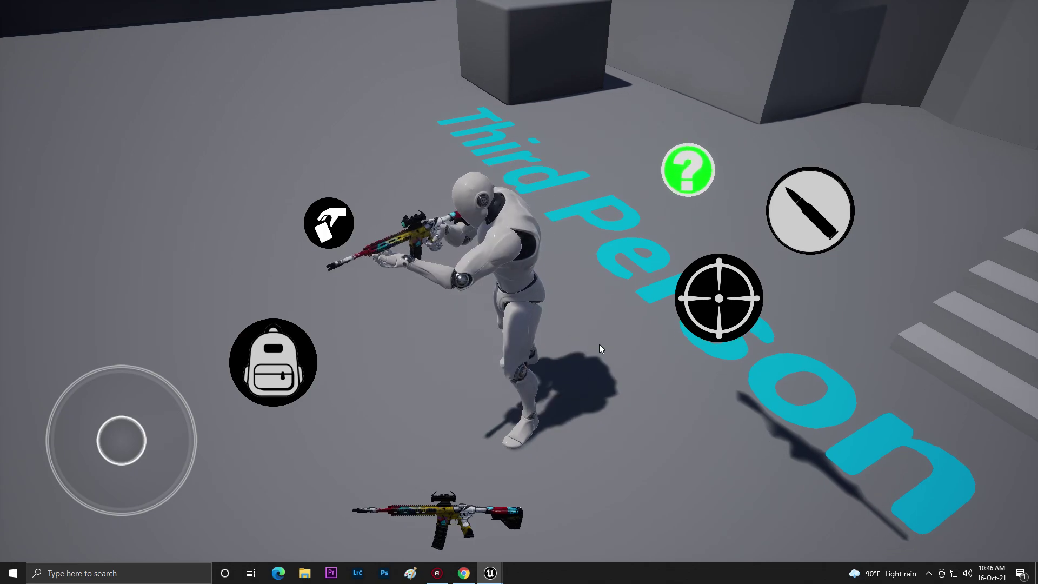
{"action": "key", "text": "space"}
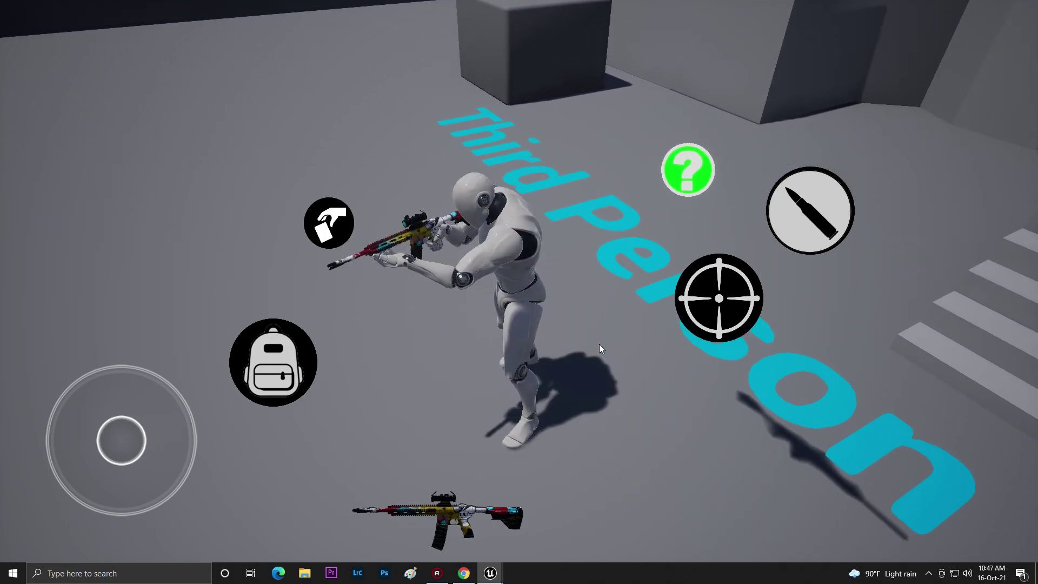
{"action": "mouse_move", "coordinate": [598, 344]}
{"action": "left_mouse_down"}
{"action": "mouse_move", "coordinate": [335, 335]}
{"action": "mouse_move", "coordinate": [585, 327]}
{"action": "left_mouse_up"}
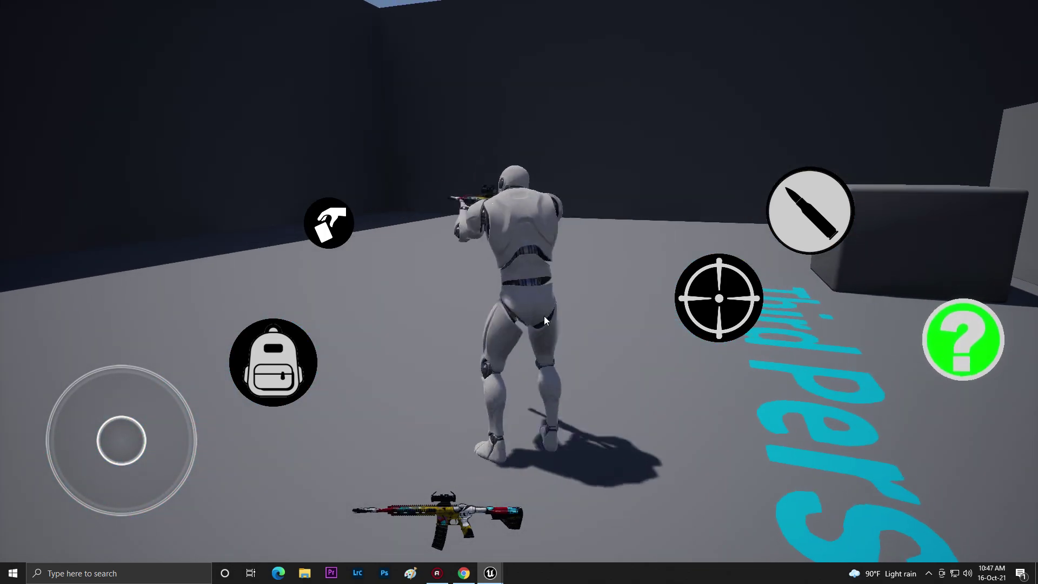
{"action": "key", "text": "w"}
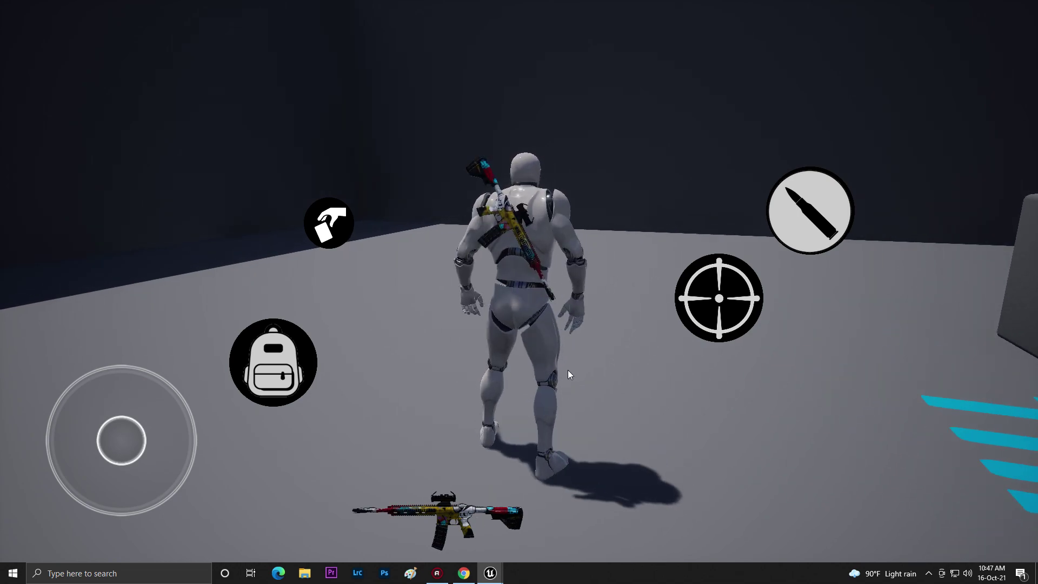
{"action": "key", "text": "space"}
{"action": "mouse_move", "coordinate": [486, 509]}
{"action": "left_mouse_down"}
{"action": "mouse_move", "coordinate": [489, 368]}
{"action": "mouse_move", "coordinate": [535, 259]}
{"action": "left_mouse_up"}
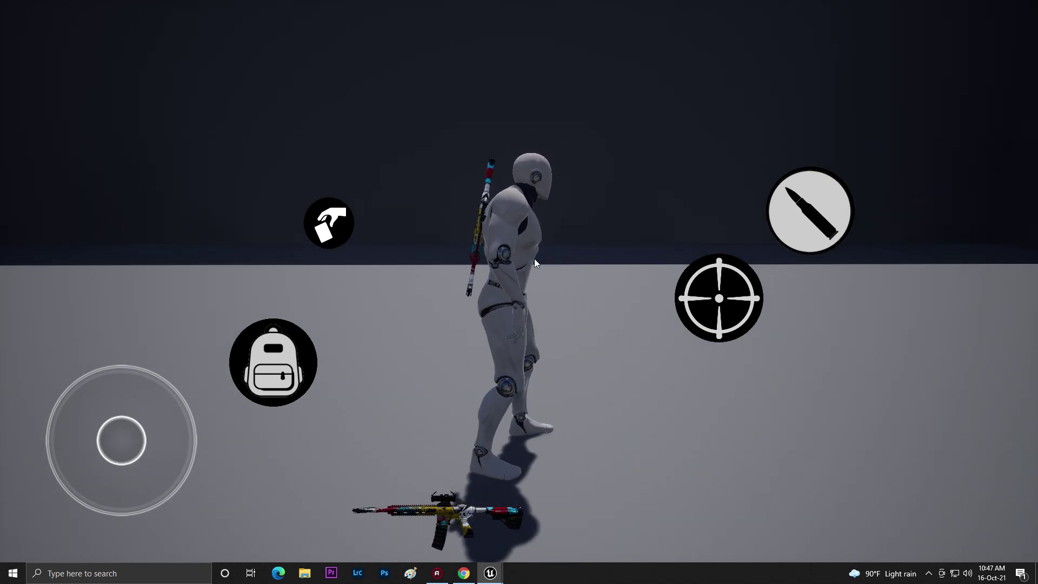
{"action": "key", "text": "F11"}
{"action": "key", "text": "Escape"}
{"action": "mouse_move", "coordinate": [490, 573]}
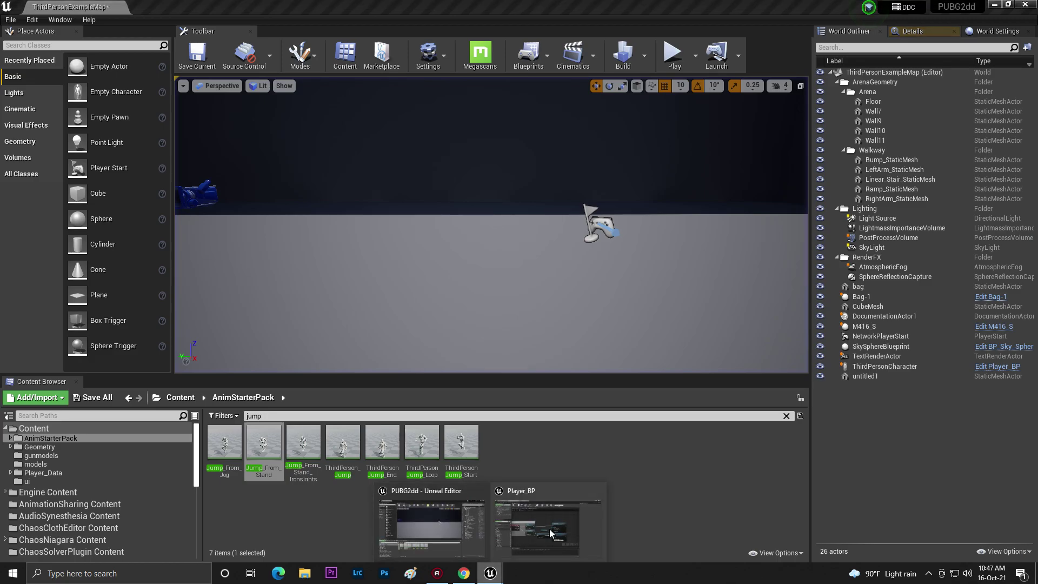
- Duplicate the Play Animation (Jump_From_Stand) node and place the copy below the original
{"action": "left_click", "coordinate": [549, 532]}
{"action": "scroll", "coordinate": [461, 222], "scroll_direction": "down", "scroll_amount": 4}
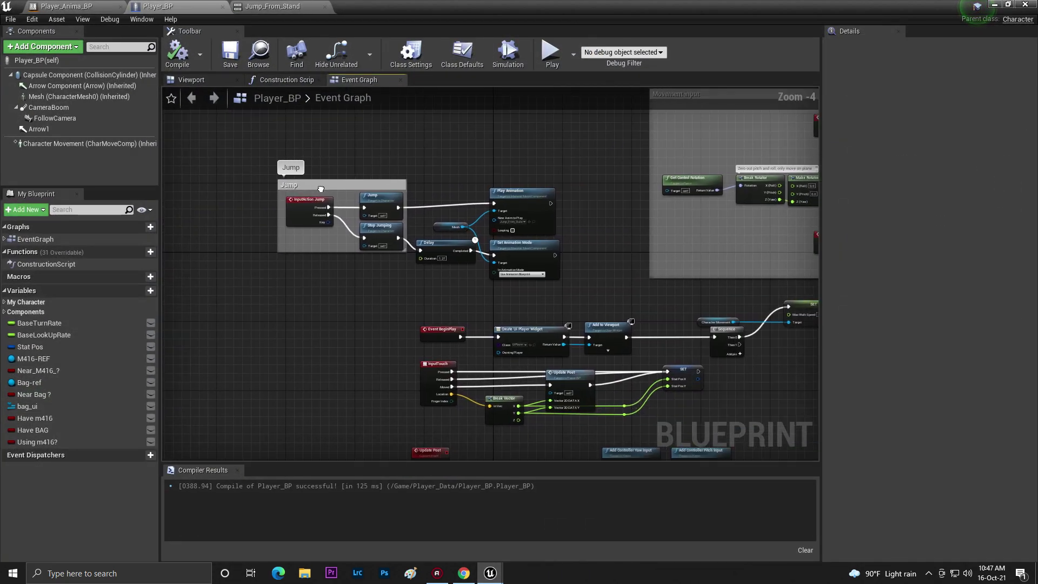
{"action": "scroll", "coordinate": [406, 227], "scroll_direction": "up", "scroll_amount": 4}
{"action": "scroll", "coordinate": [325, 198], "scroll_direction": "down", "scroll_amount": 3}
{"action": "scroll", "coordinate": [325, 198], "scroll_direction": "up", "scroll_amount": 1}
{"action": "left_click", "coordinate": [340, 191]}
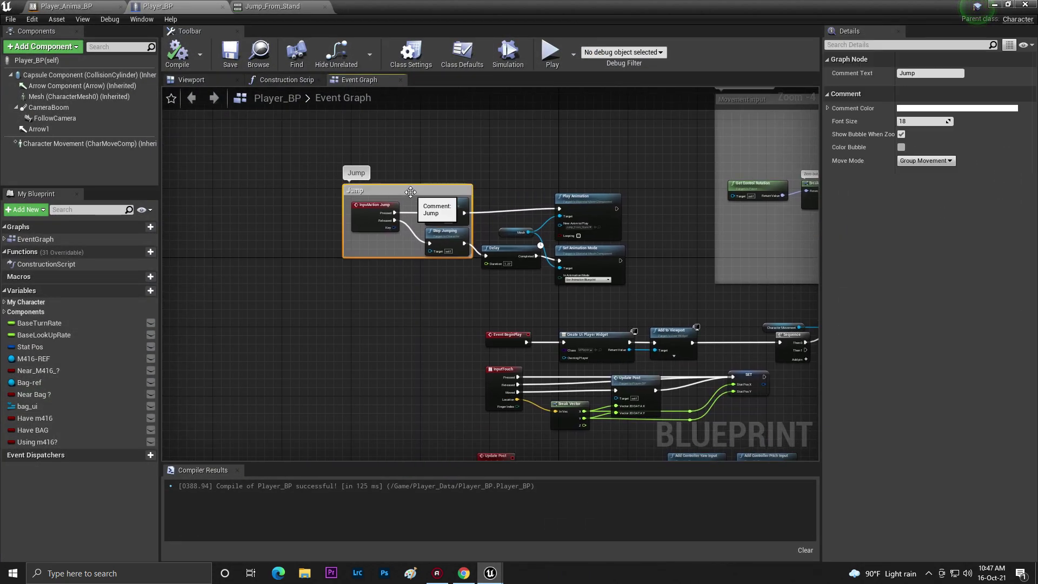
{"action": "left_click", "coordinate": [354, 163]}
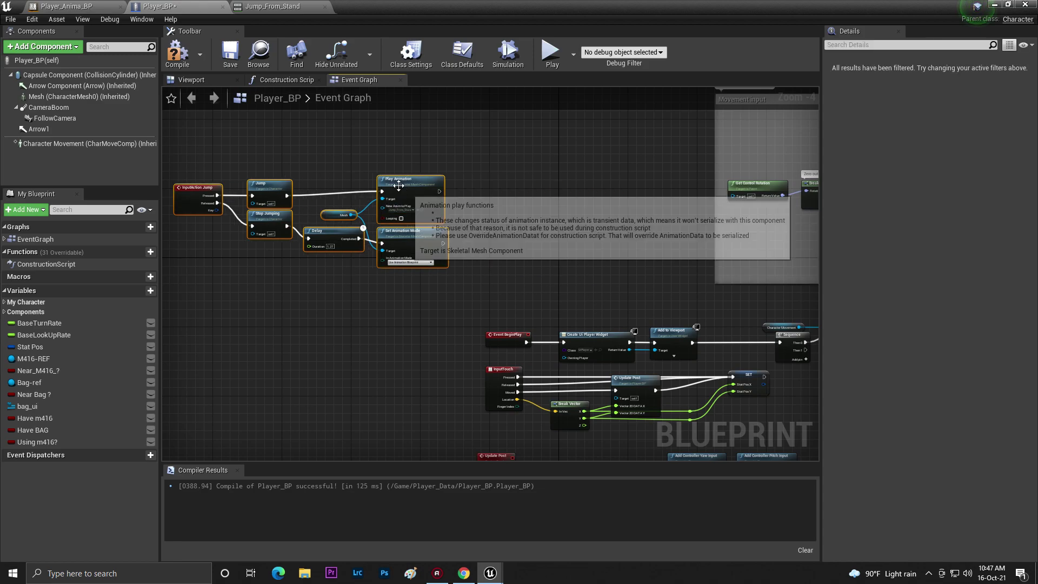
{"action": "scroll", "coordinate": [486, 219], "scroll_direction": "up", "scroll_amount": 4}
{"action": "left_click_drag", "start_coordinate": [474, 209], "coordinate": [473, 169]}
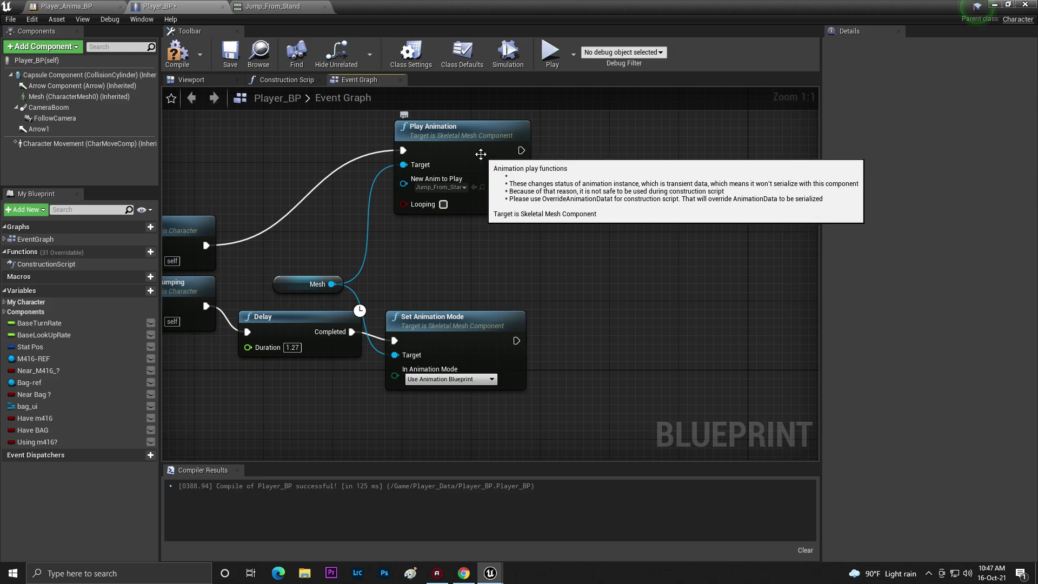
{"action": "key", "text": "ctrl+w"}
{"action": "left_click_drag", "start_coordinate": [450, 191], "coordinate": [476, 241]}
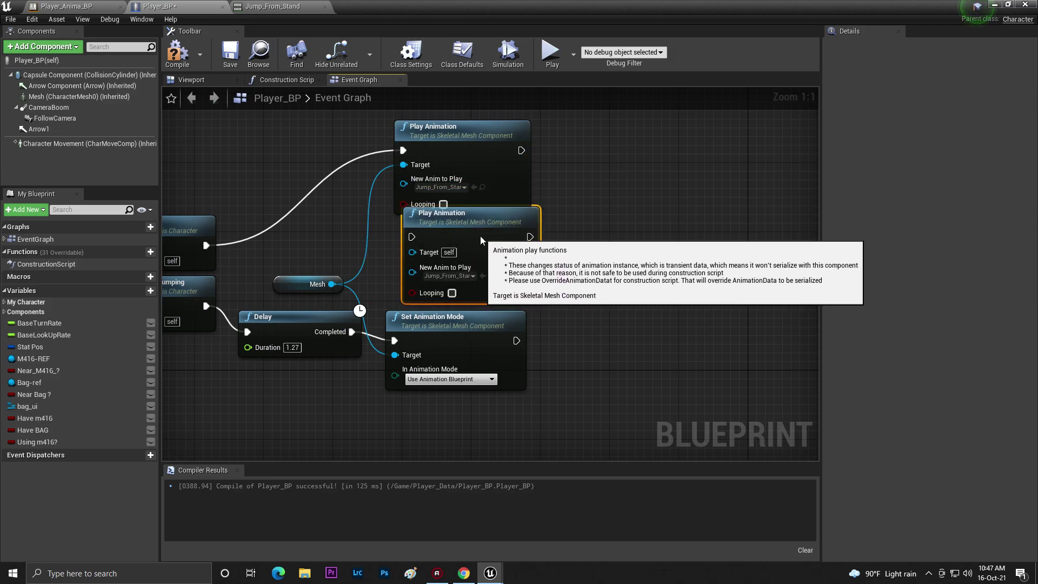
- Reposition both Play Animation nodes in the Jump graph and recompile Player_BP
{"action": "mouse_move", "coordinate": [386, 178]}
{"action": "left_mouse_down"}
{"action": "mouse_move", "coordinate": [487, 267]}
{"action": "mouse_move", "coordinate": [617, 188]}
{"action": "left_mouse_up"}
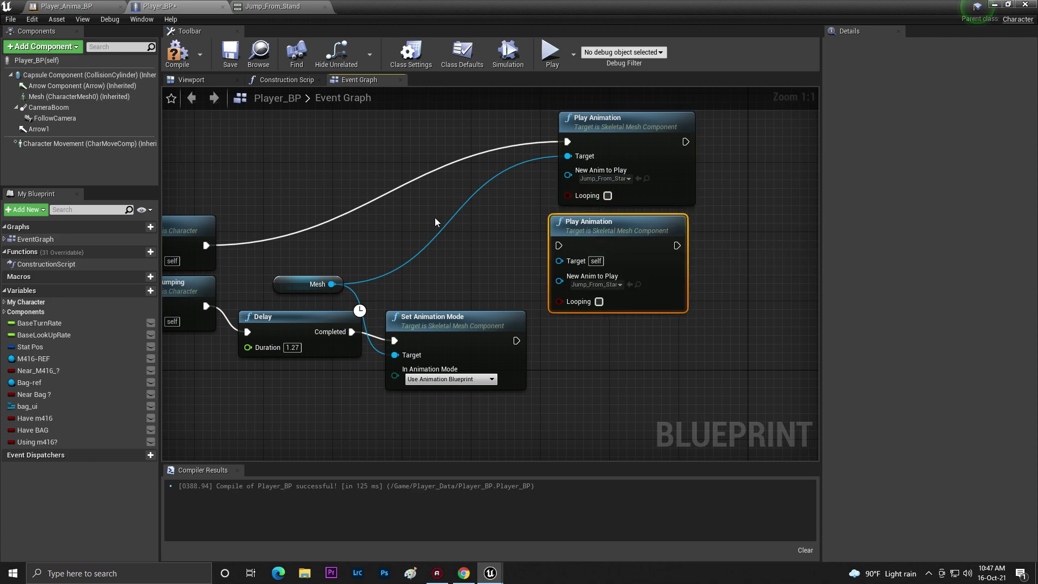
{"action": "mouse_move", "coordinate": [405, 235]}
{"action": "right_mouse_down"}
{"action": "mouse_move", "coordinate": [567, 214]}
{"action": "mouse_move", "coordinate": [647, 246]}
{"action": "right_mouse_up"}
{"action": "left_click", "coordinate": [178, 52]}
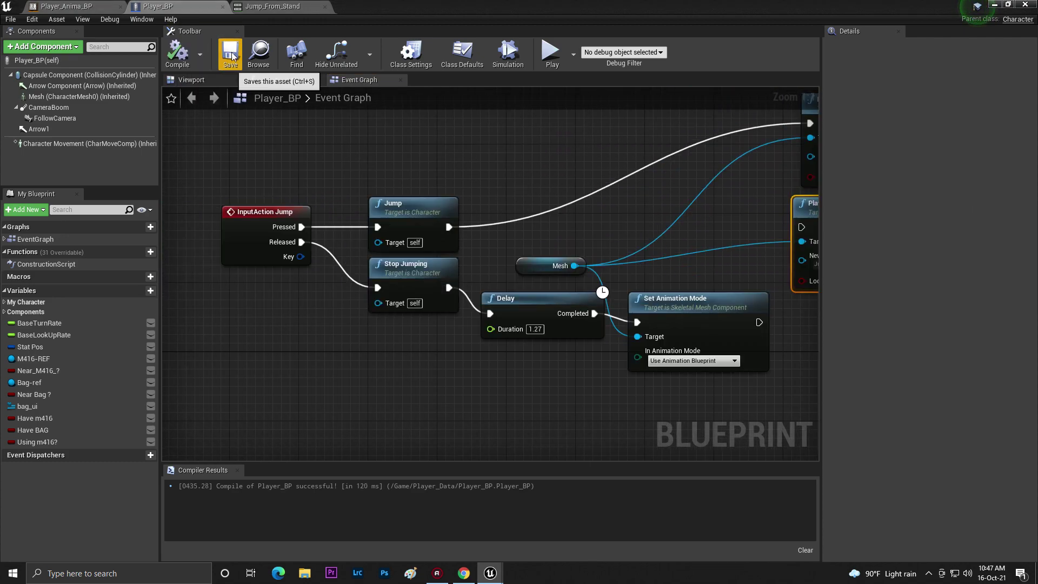